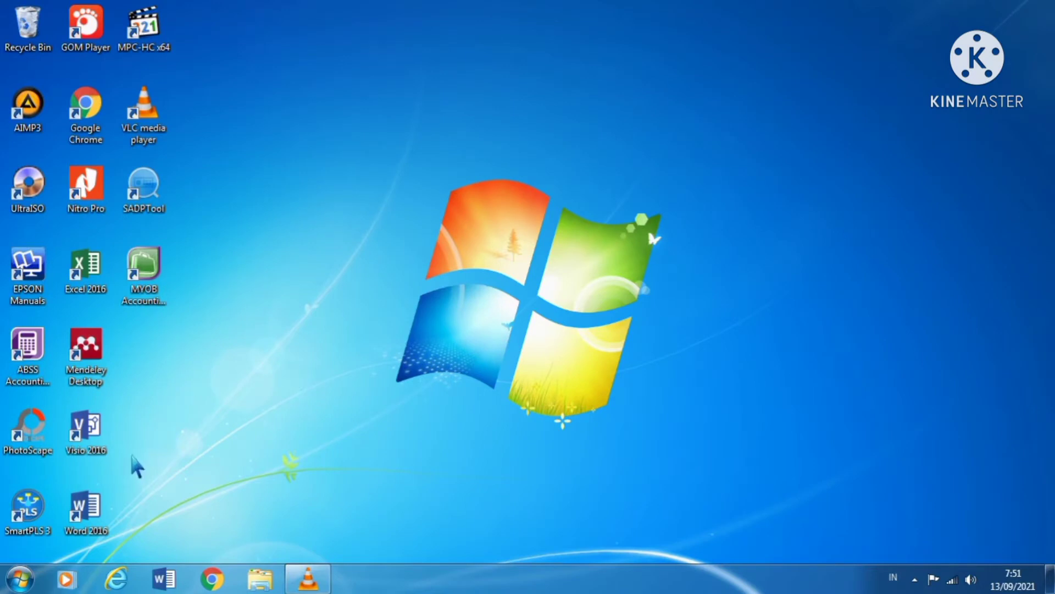
Launch Visio 2016 and create a blank drawing using metric units.
double_click(97, 444)
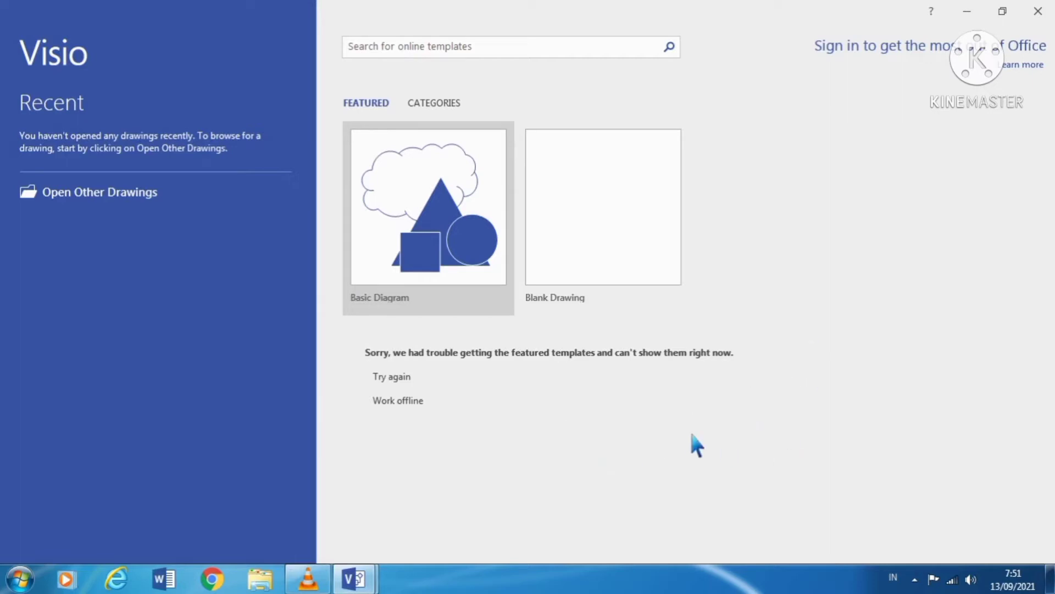
left_click(616, 259)
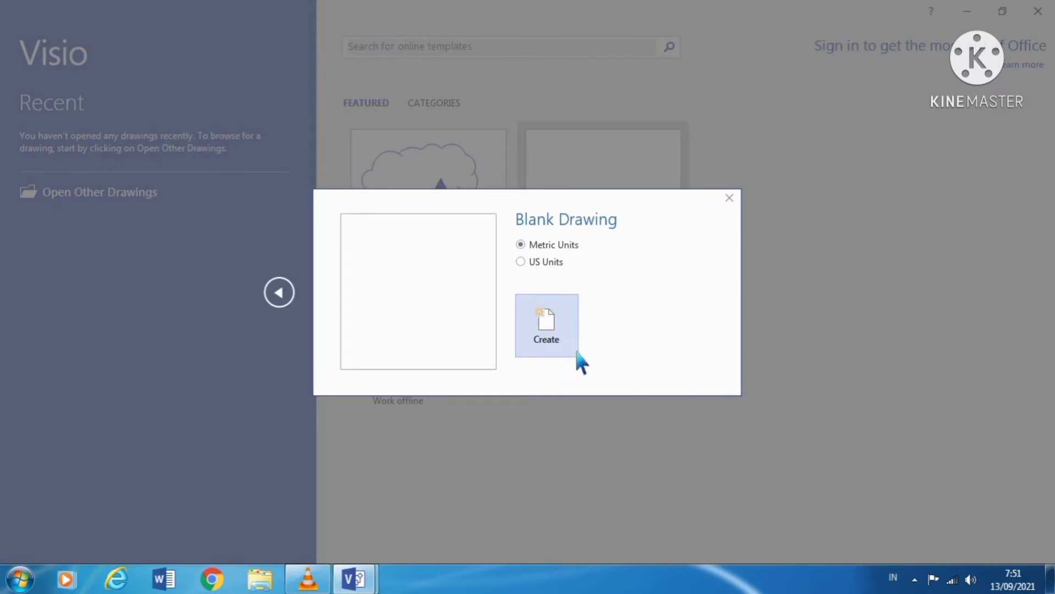
left_click(561, 347)
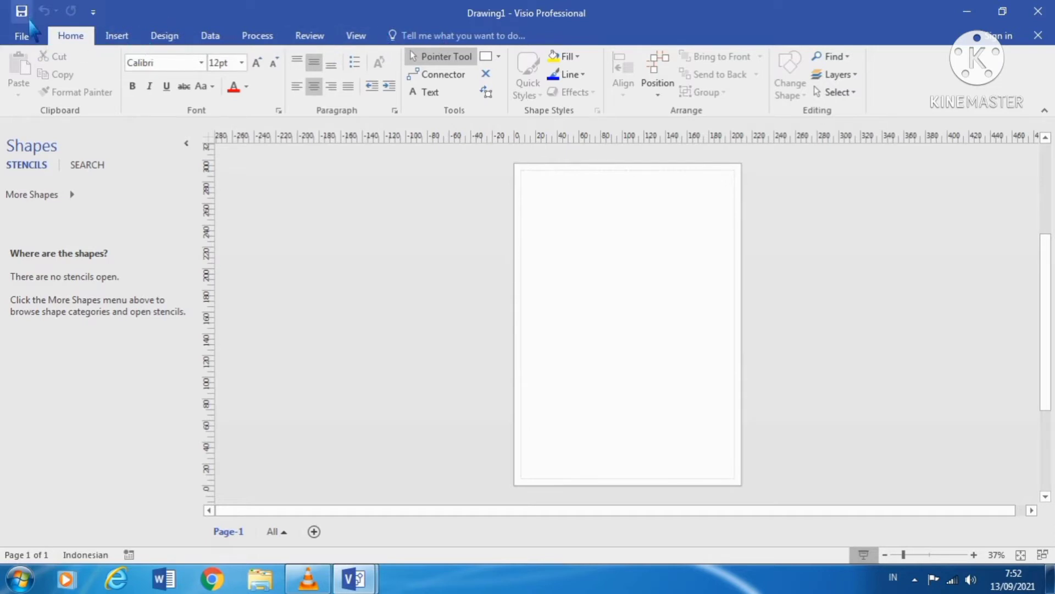
left_click(28, 40)
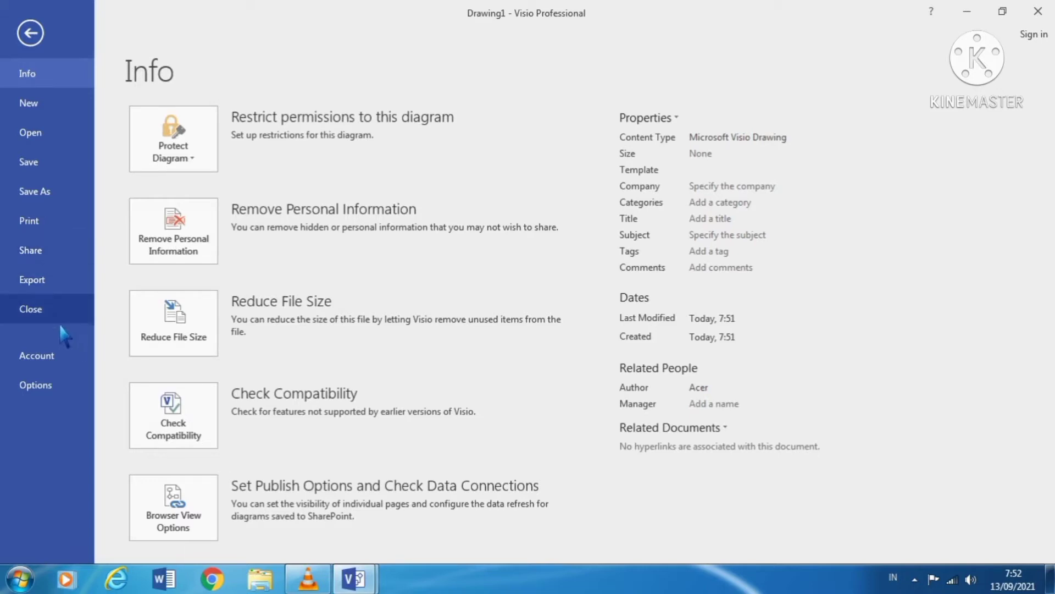
left_click(41, 42)
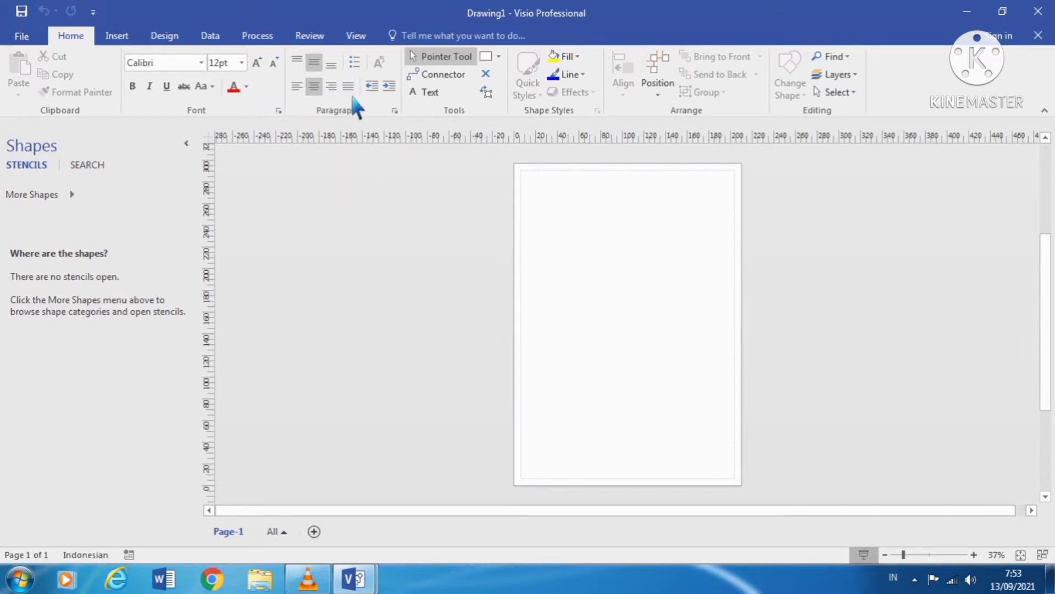
Draw an L-shaped connector in the upper half of the page and undo the extra connector change.
left_click(459, 79)
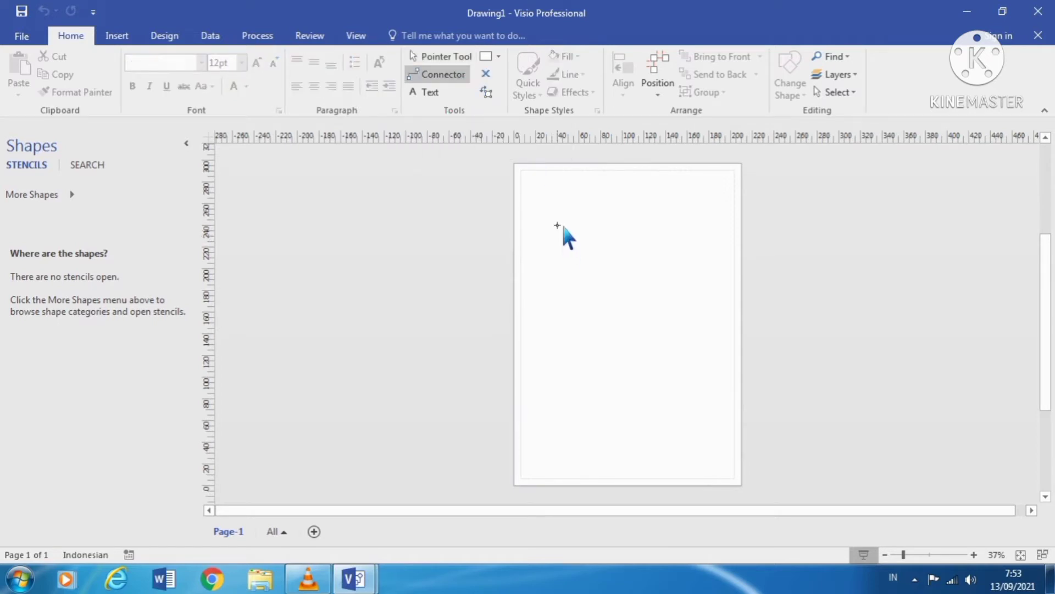
mouse_move(558, 226)
left_mouse_down()
mouse_move(660, 301)
mouse_move(514, 303)
left_mouse_up()
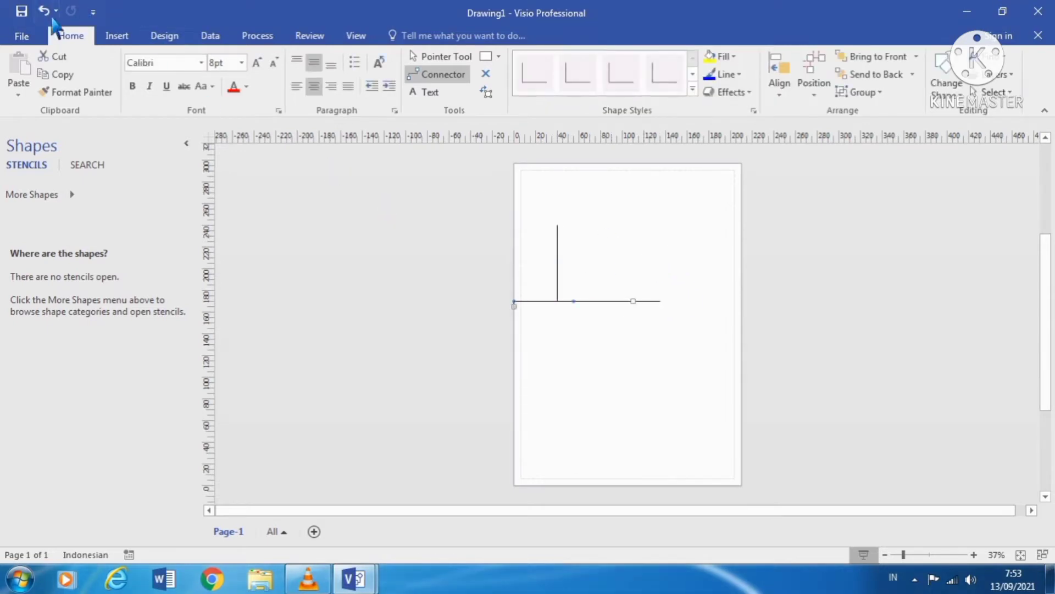
left_click(53, 14)
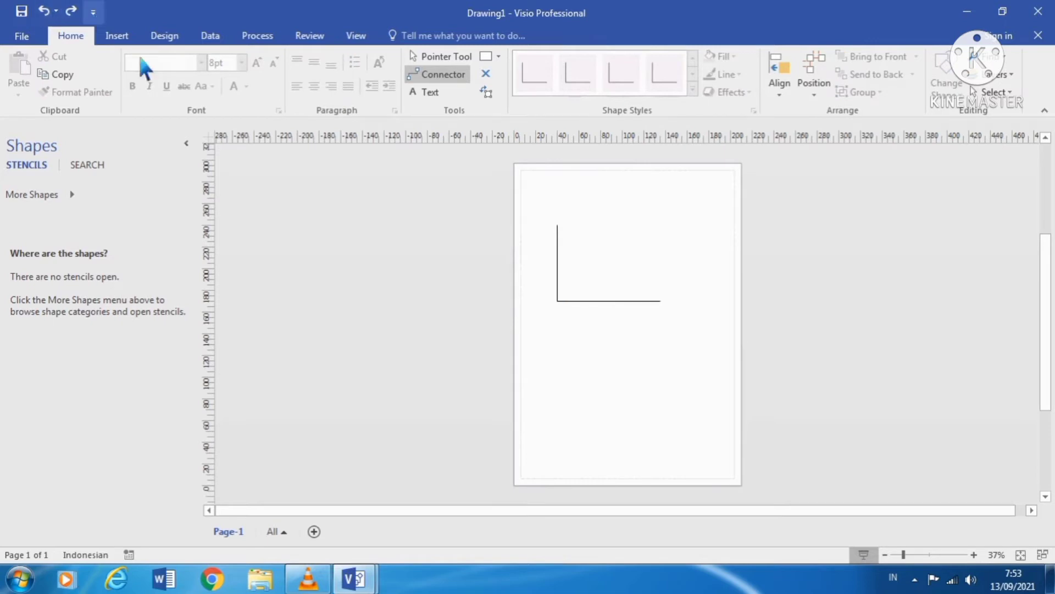
left_click(71, 11)
left_click(43, 11)
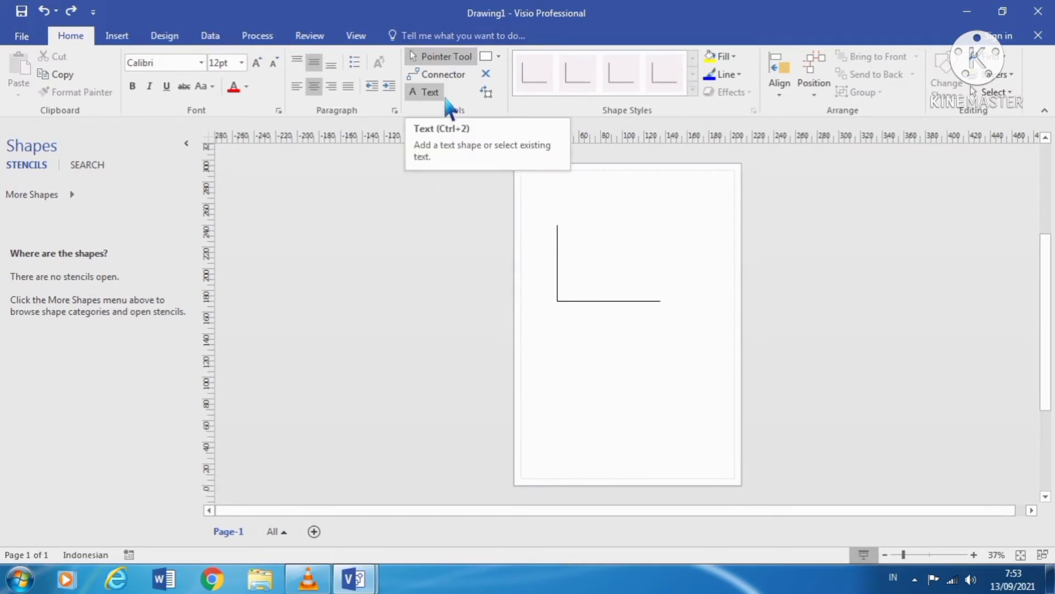
Add a text box about 105 × 30 mm beside the connector, enter the trial text "ffgjj" and clear it.
left_click(424, 92)
left_click_drag(595, 236, 709, 266)
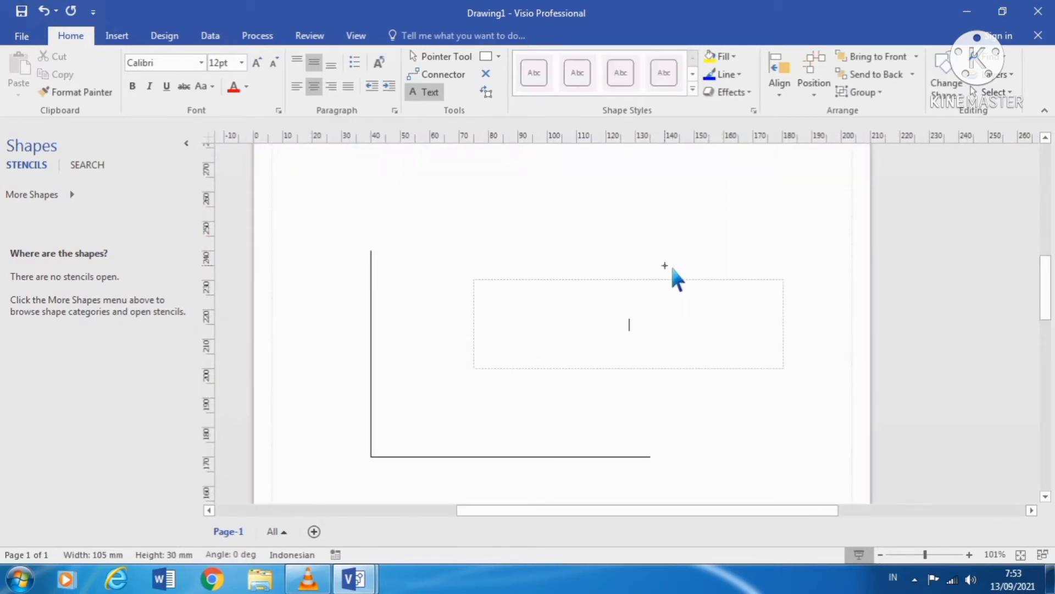
type("ffgjj")
key("BackSpace")
key("BackSpace")
key("BackSpace")
key("BackSpace")
key("BackSpace")
key("Escape")
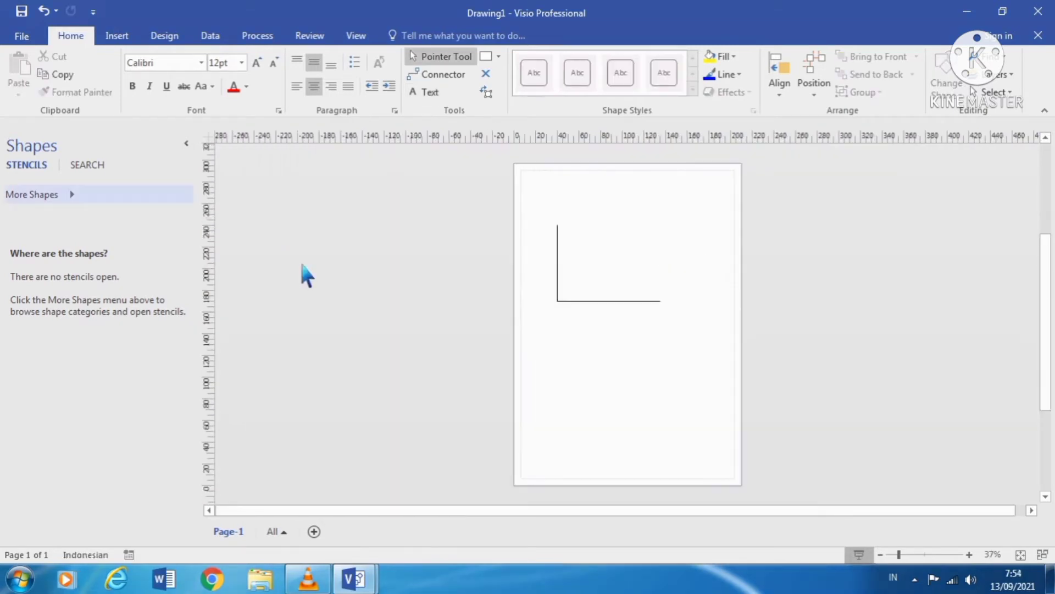
Delete the L-shaped connector from the page.
left_click(567, 263)
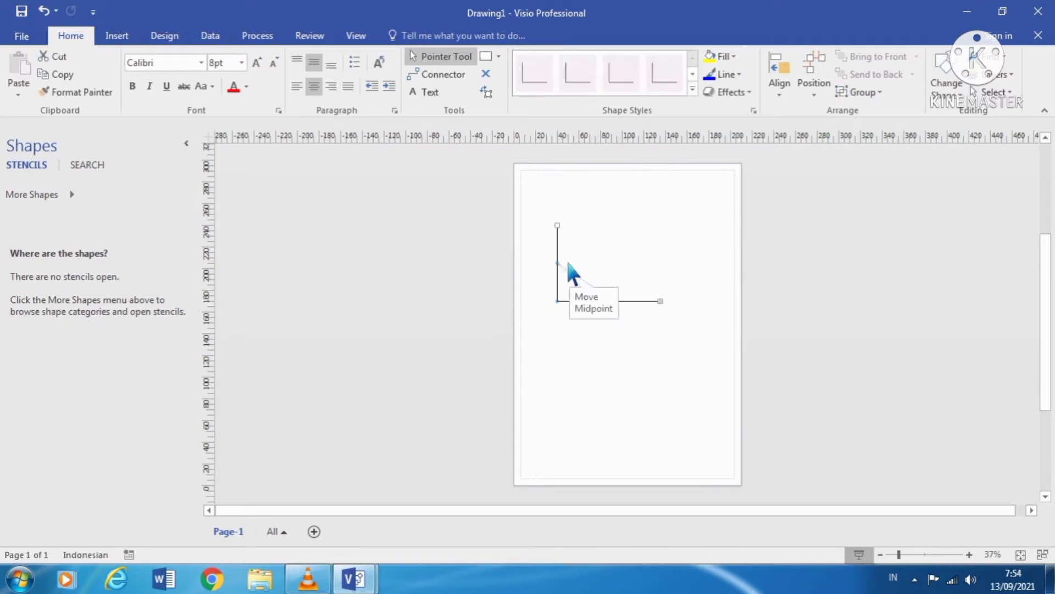
key("Delete")
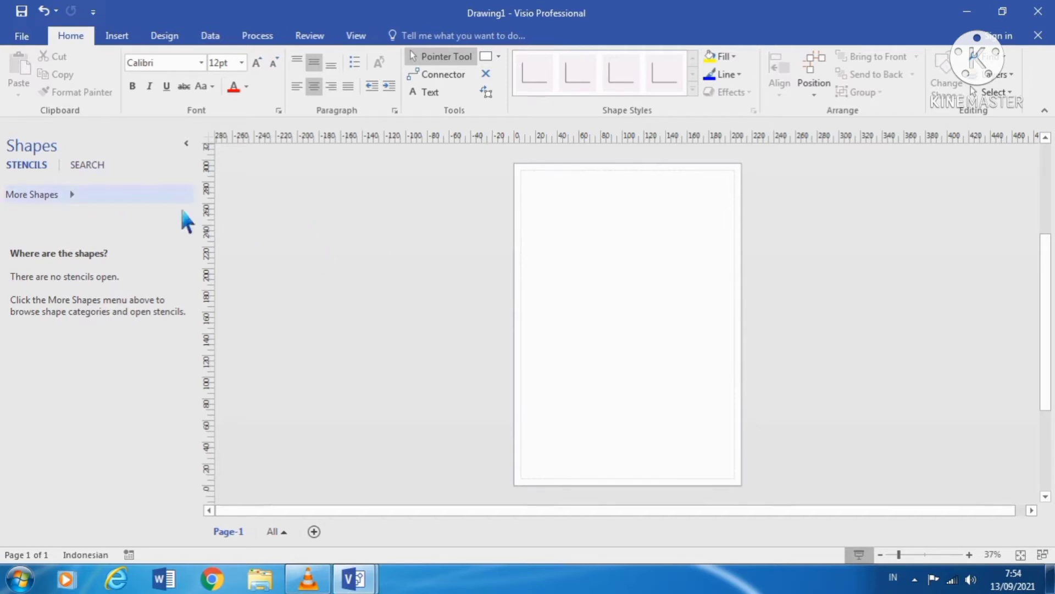
Add the Brainstorming Shapes stencil from the Business category to the open stencils.
left_click(92, 195)
mouse_move(320, 216)
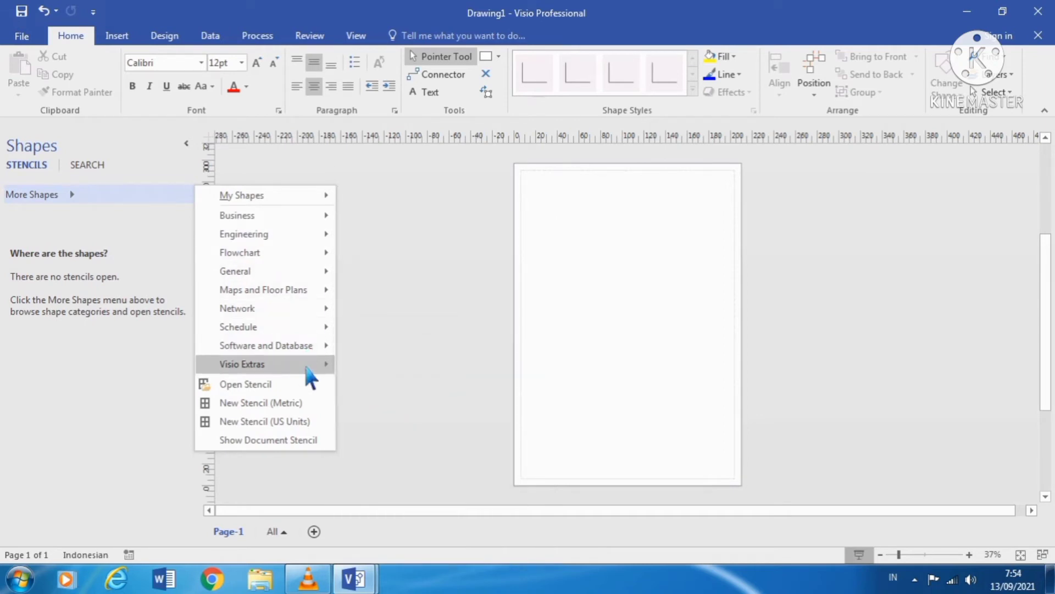
mouse_move(305, 366)
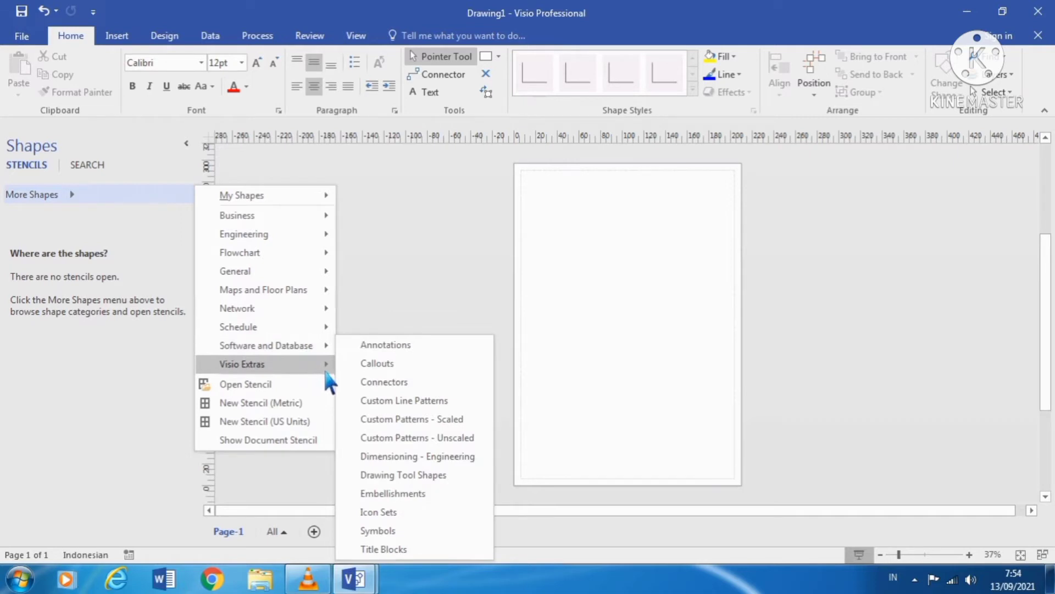
mouse_move(397, 220)
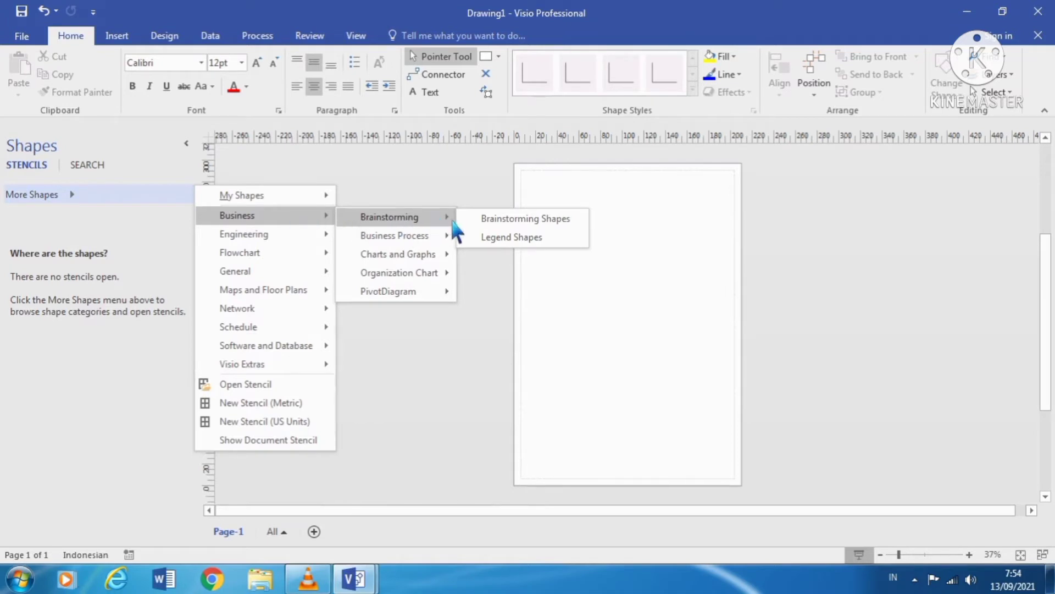
left_click(543, 222)
left_click(100, 432)
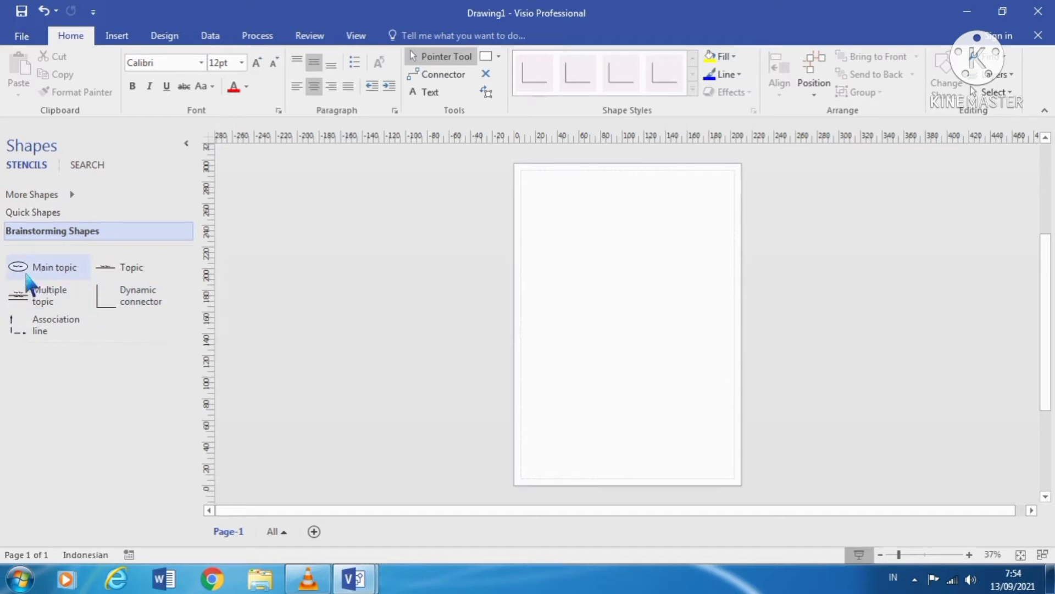
Place a Main topic shape about 124 × 62 mm in the upper half of the page and delete it.
left_click_drag(26, 274, 736, 311)
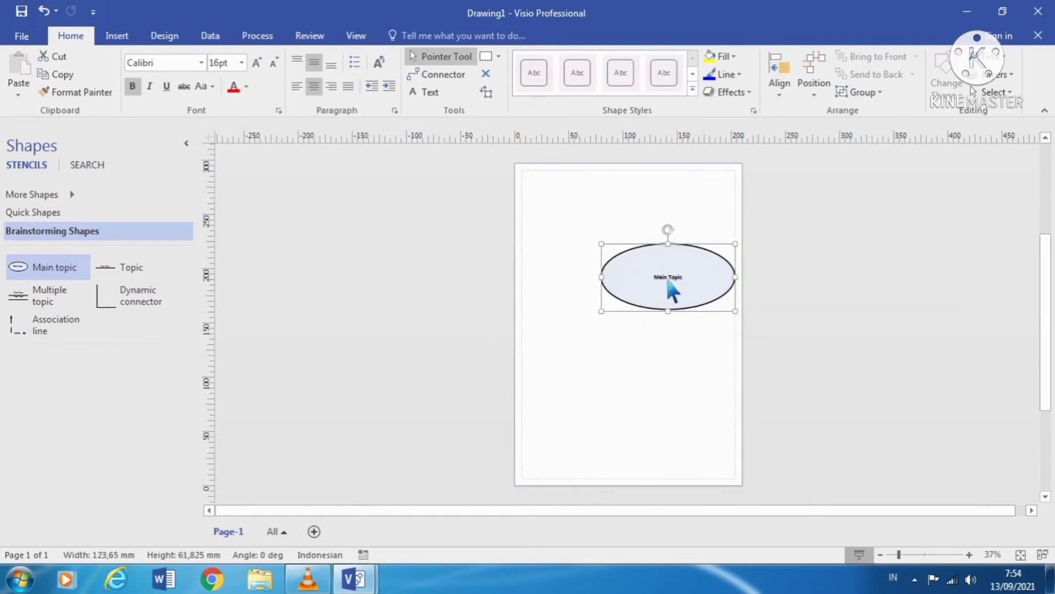
key("Escape")
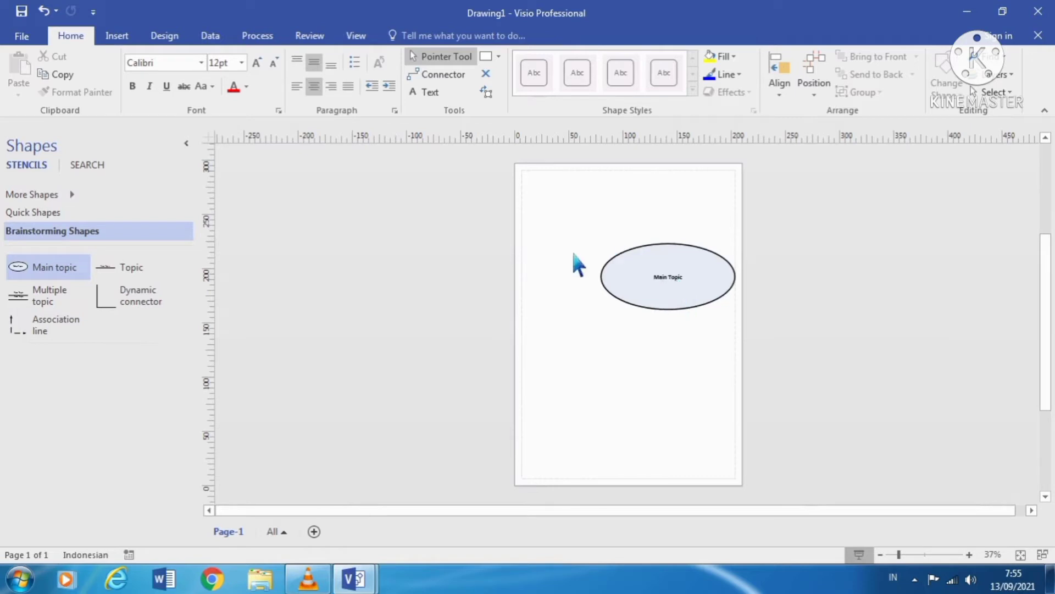
left_click(681, 281)
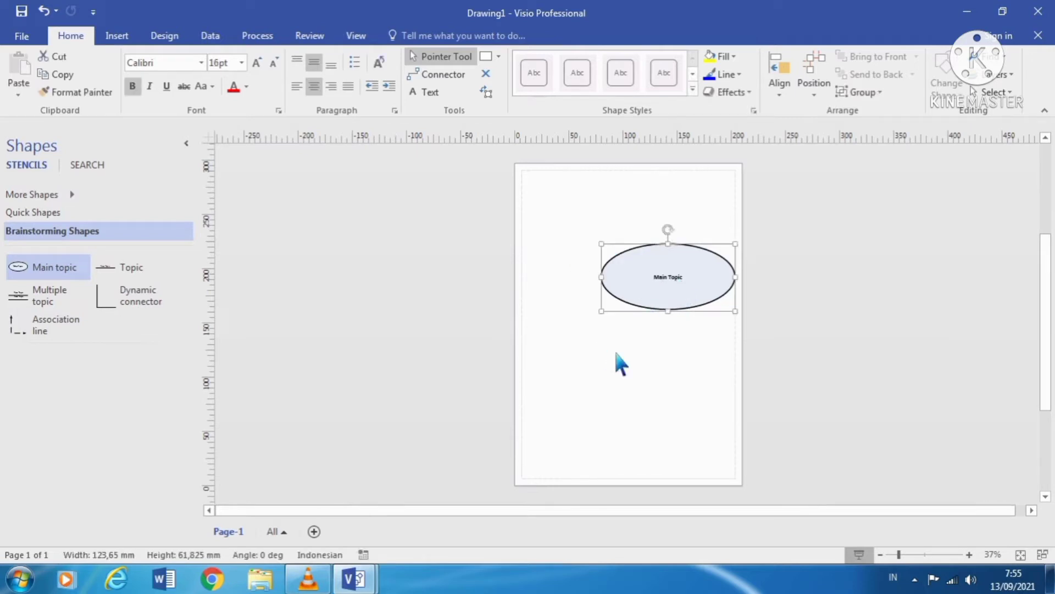
key("Delete")
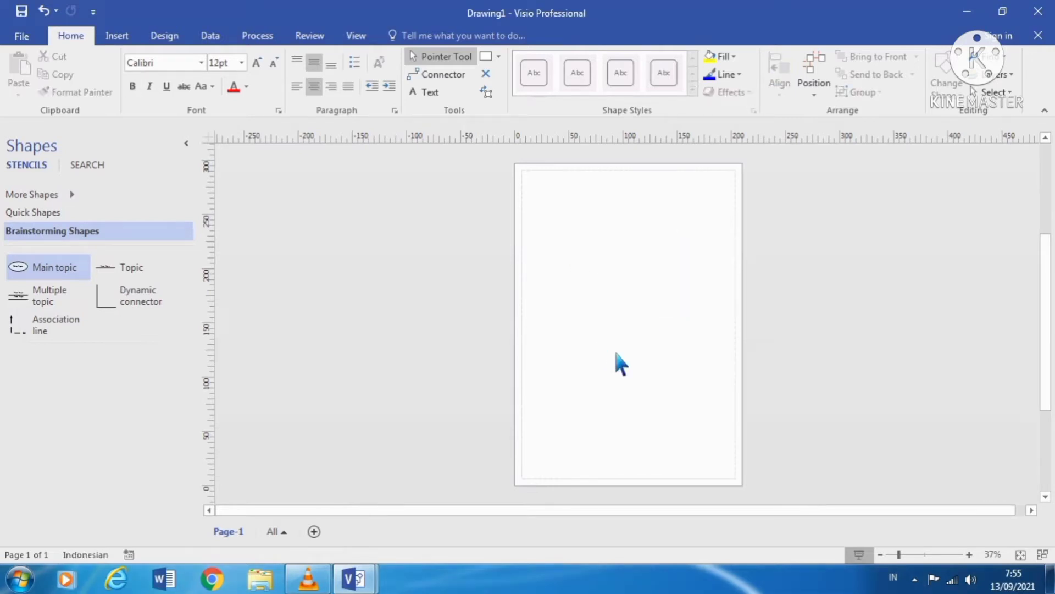
Add the Arrow Shapes stencil from the Business Process category.
left_click(74, 193)
mouse_move(284, 220)
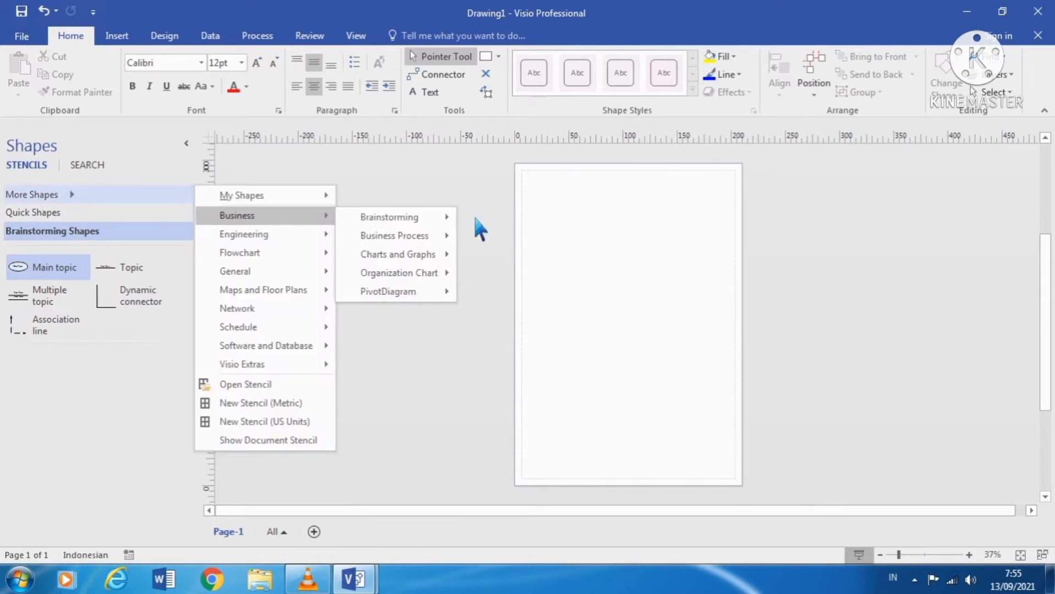
mouse_move(448, 237)
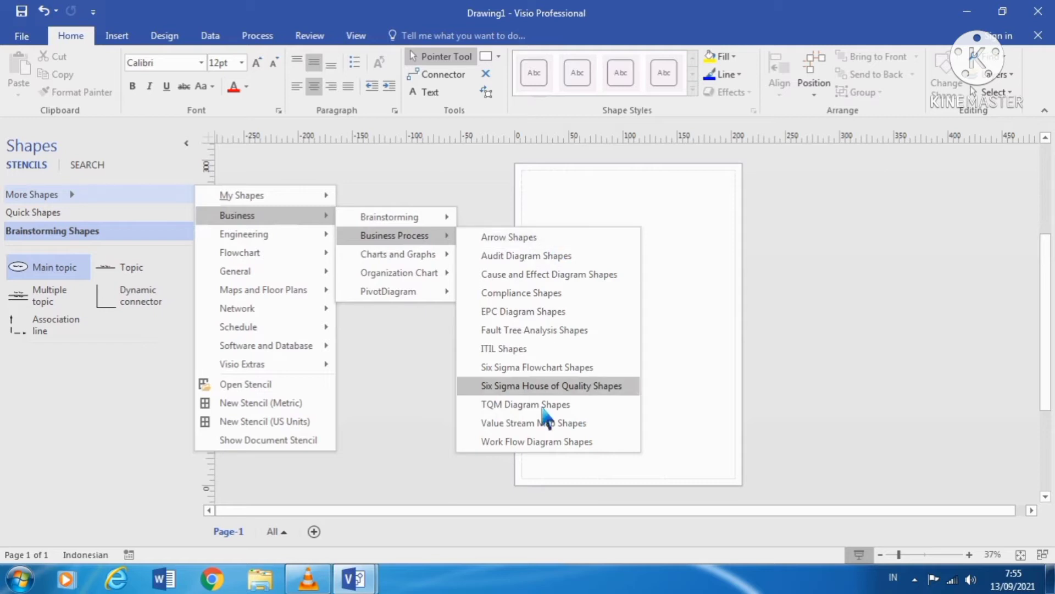
left_click(551, 244)
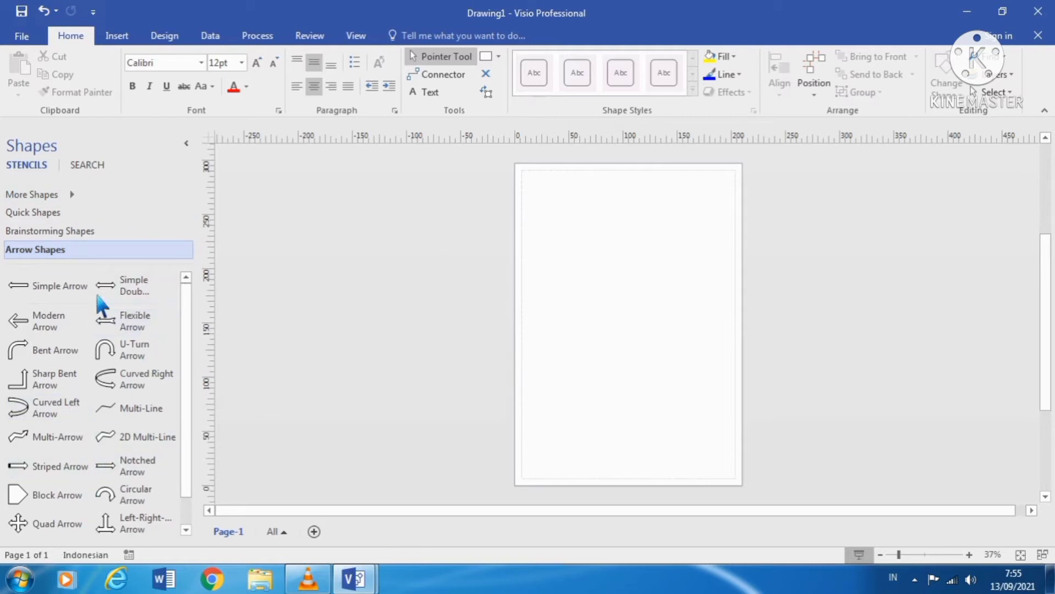
Add the Analog and Digital Logic stencil from the Electrical Engineering category.
left_click(86, 196)
mouse_move(295, 243)
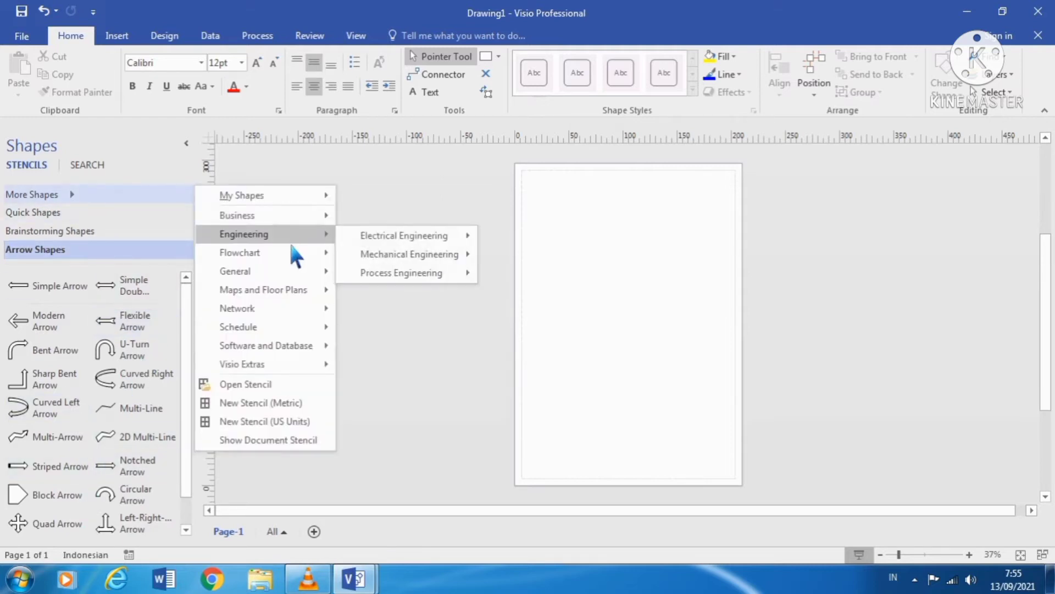
mouse_move(438, 236)
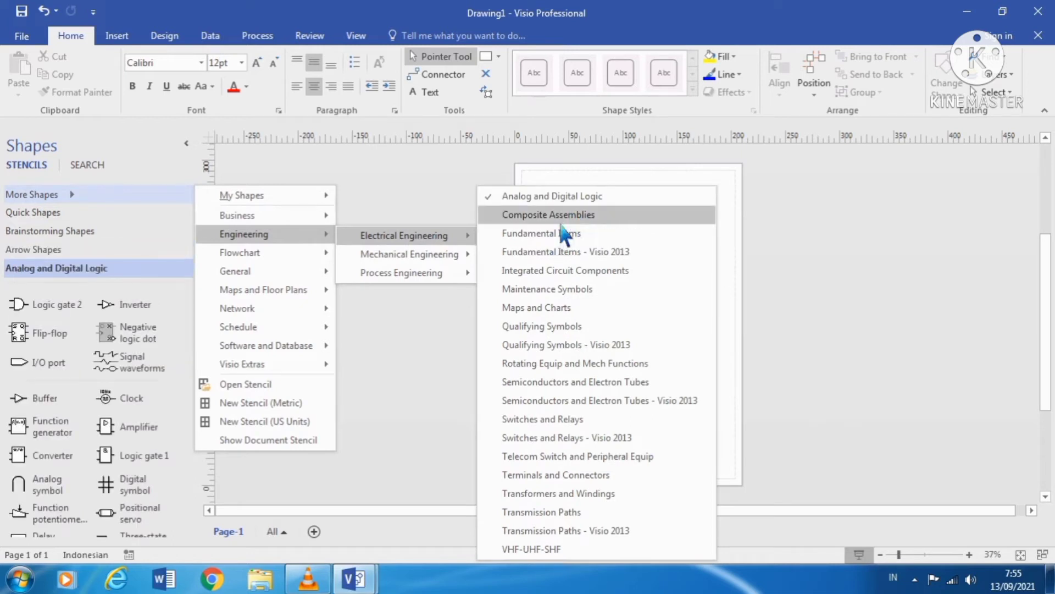
left_click(405, 425)
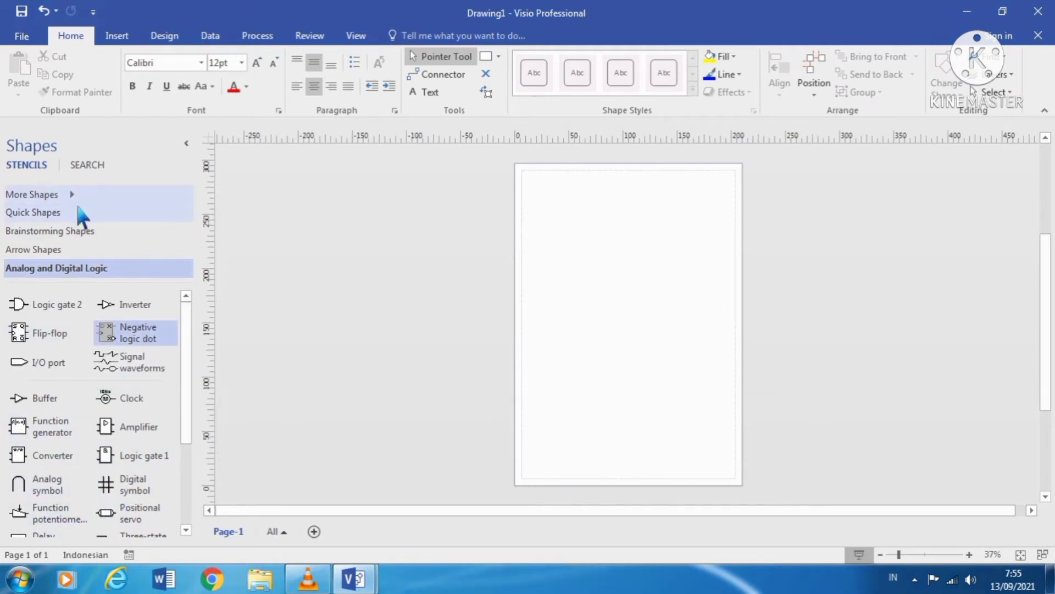
Add the Actions - SharePoint 2010 Workflow stencil from the Flowchart category.
left_click(91, 195)
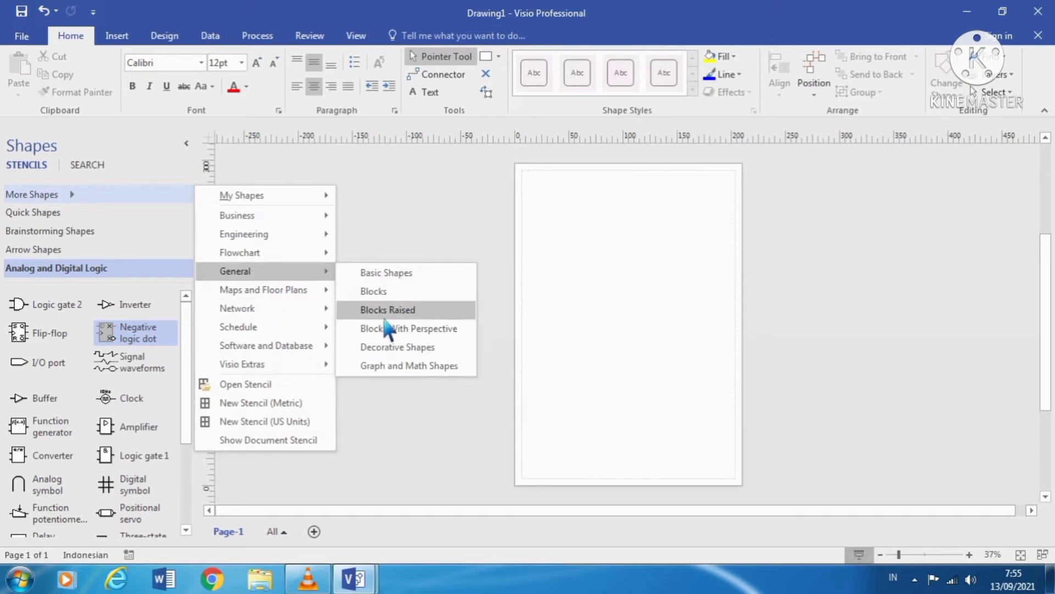
mouse_move(290, 254)
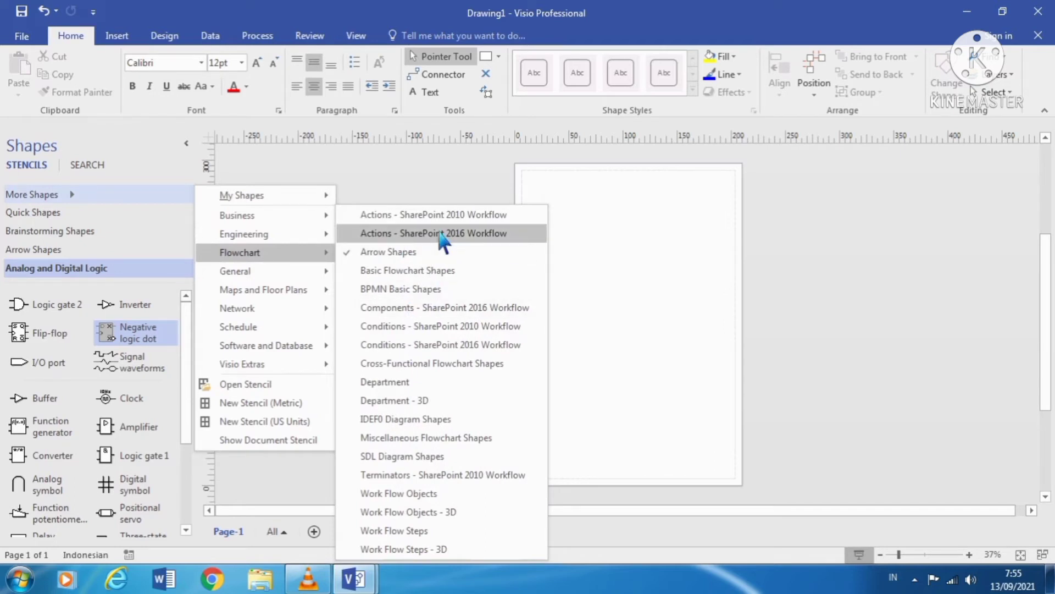
left_click(448, 215)
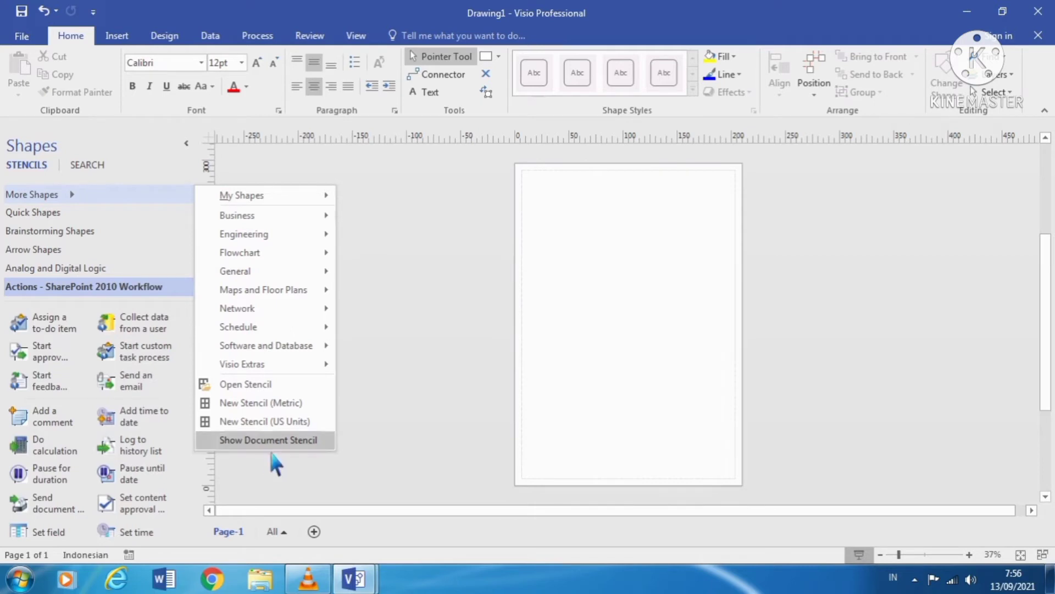
left_click(336, 482)
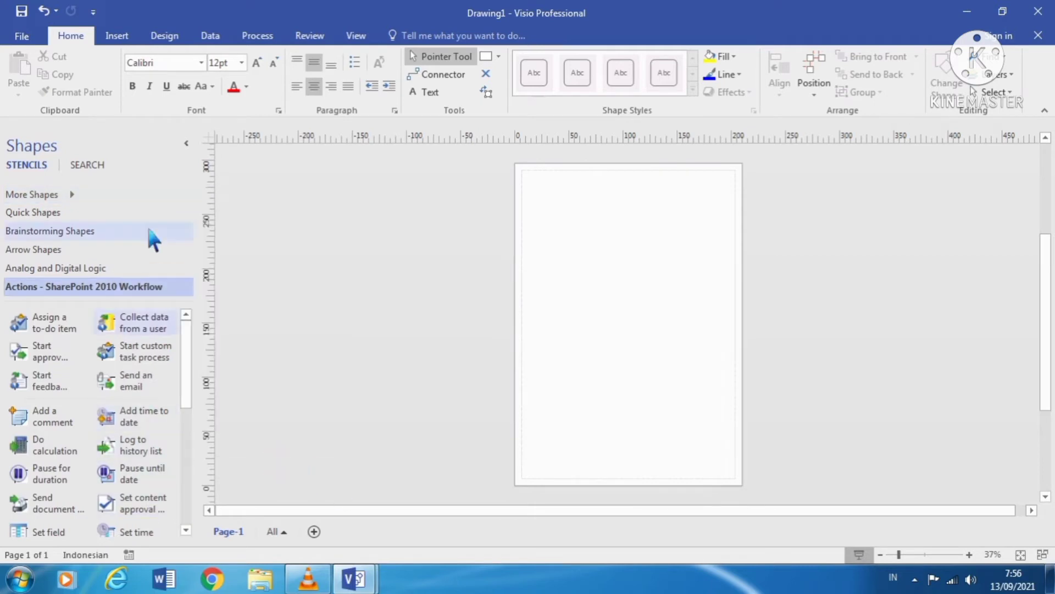
Change the drawing page's orientation to landscape.
left_click(116, 36)
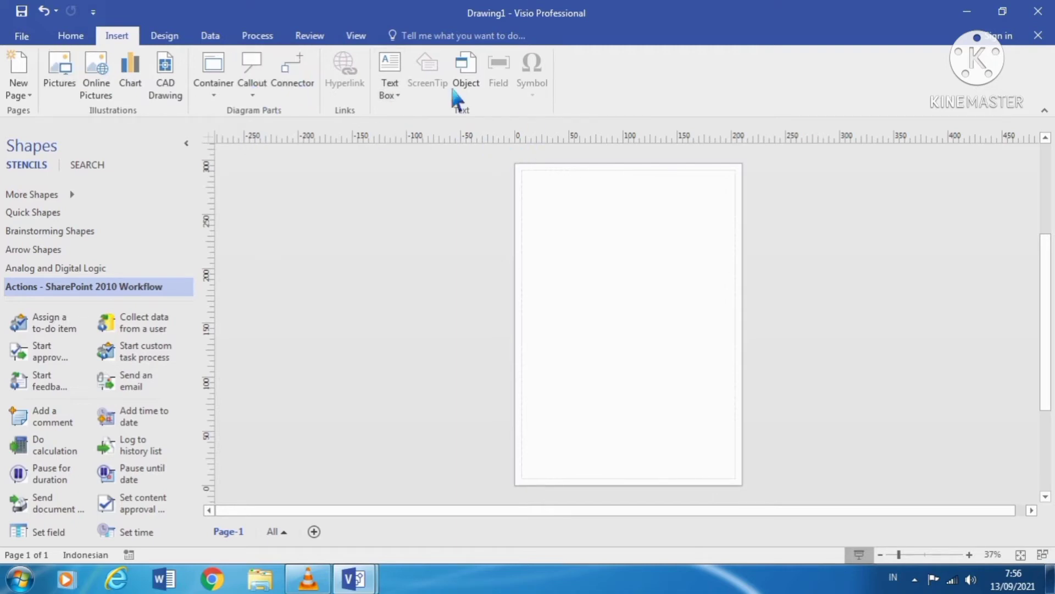
left_click(177, 36)
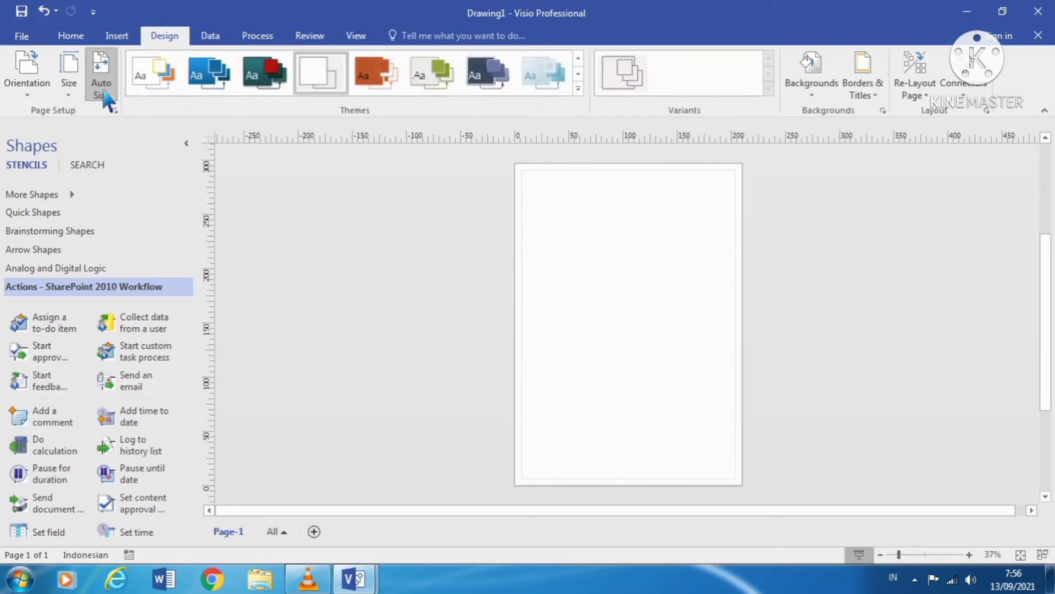
left_click(45, 102)
left_click(58, 159)
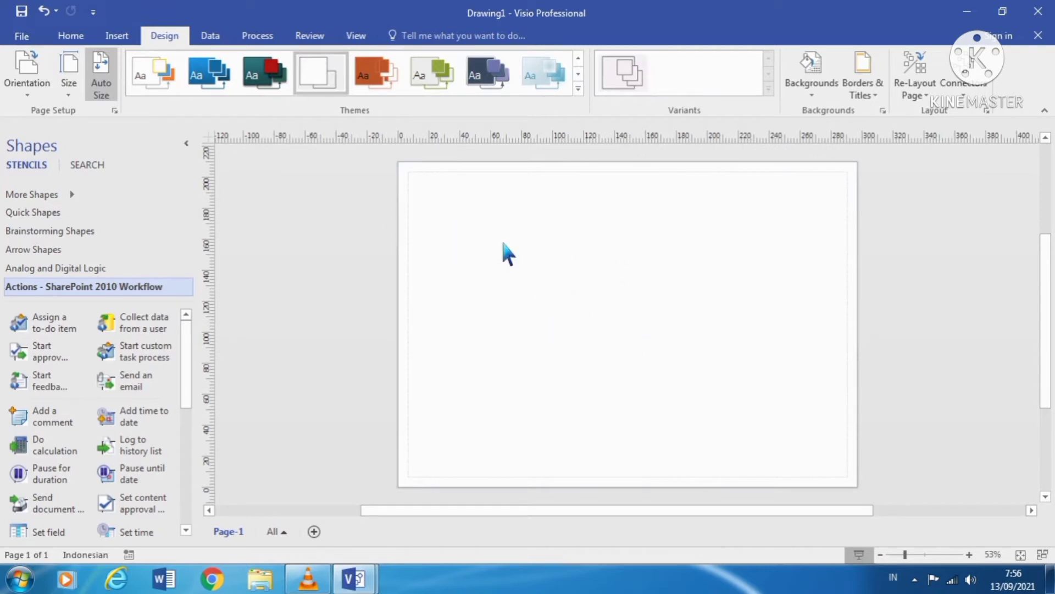
Review the available page sizes and apply the solid blue theme to the drawing page.
left_click(71, 88)
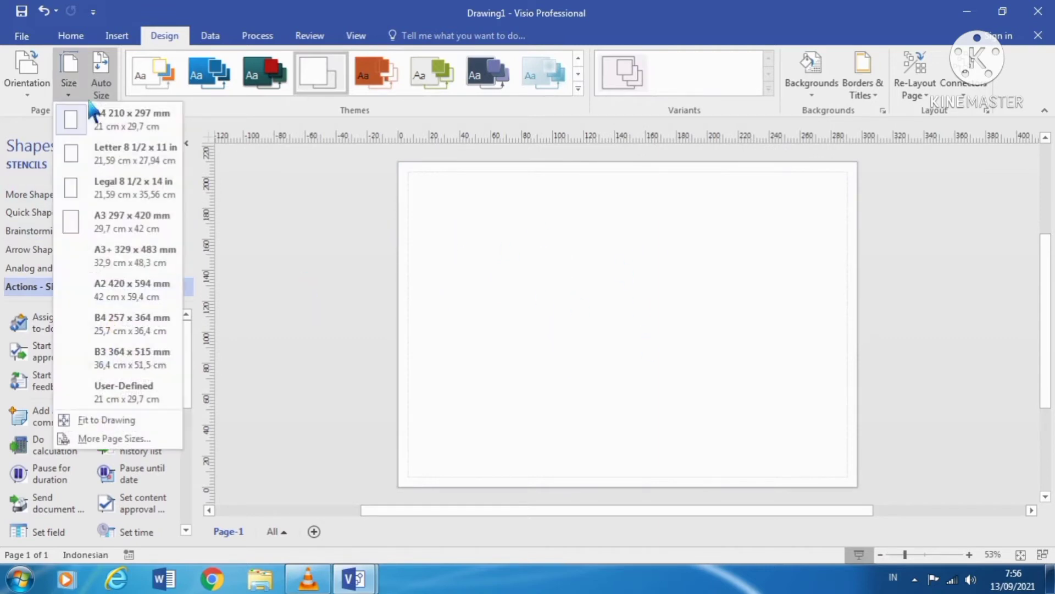
left_click(289, 173)
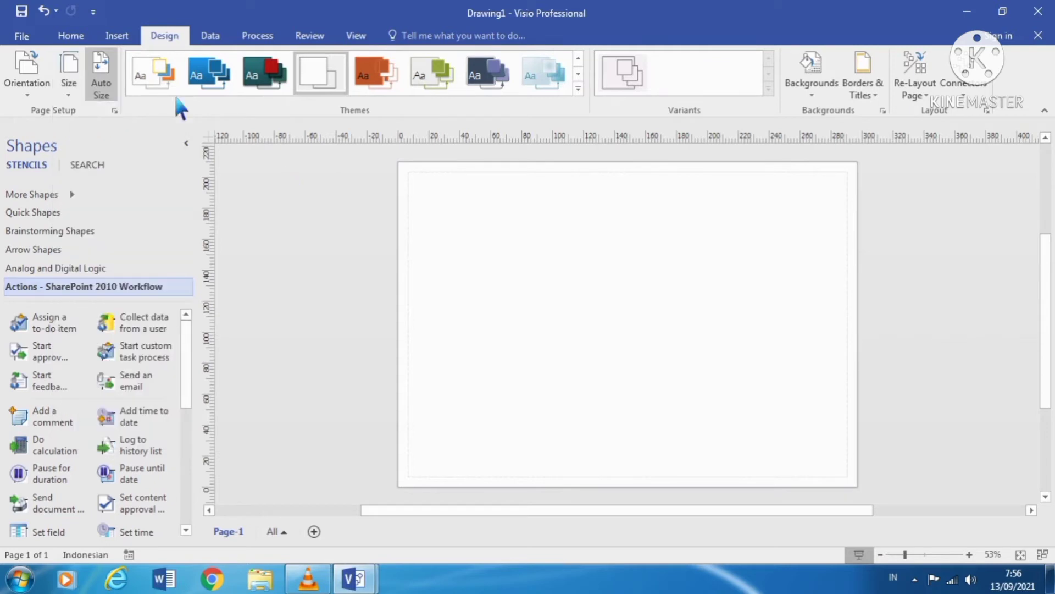
left_click(209, 75)
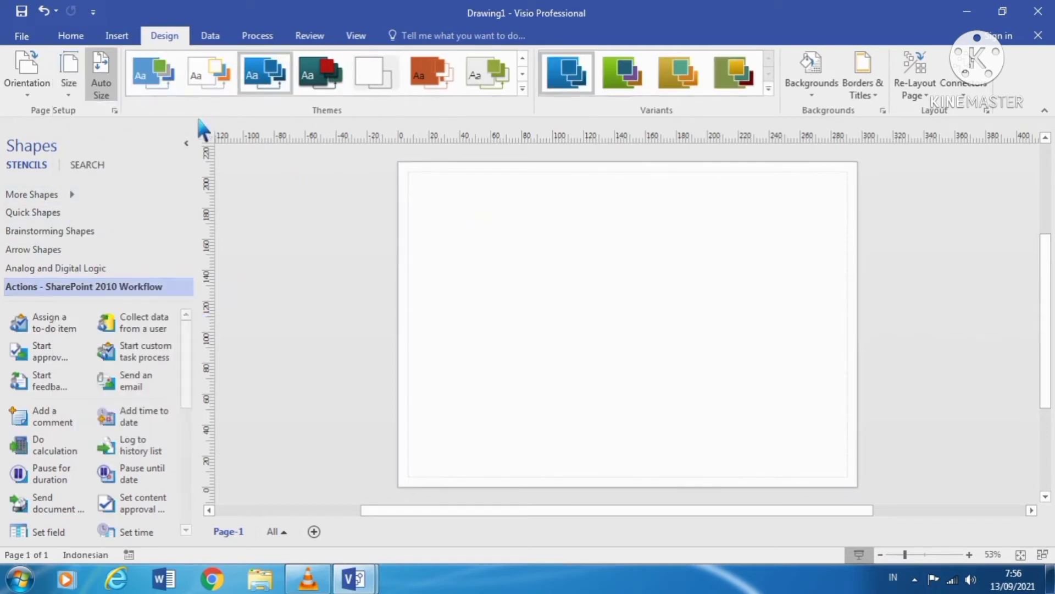
Bring up the Arrow Shapes stencil and add the Audit Diagram Shapes stencil from the Business Process category.
left_click(90, 196)
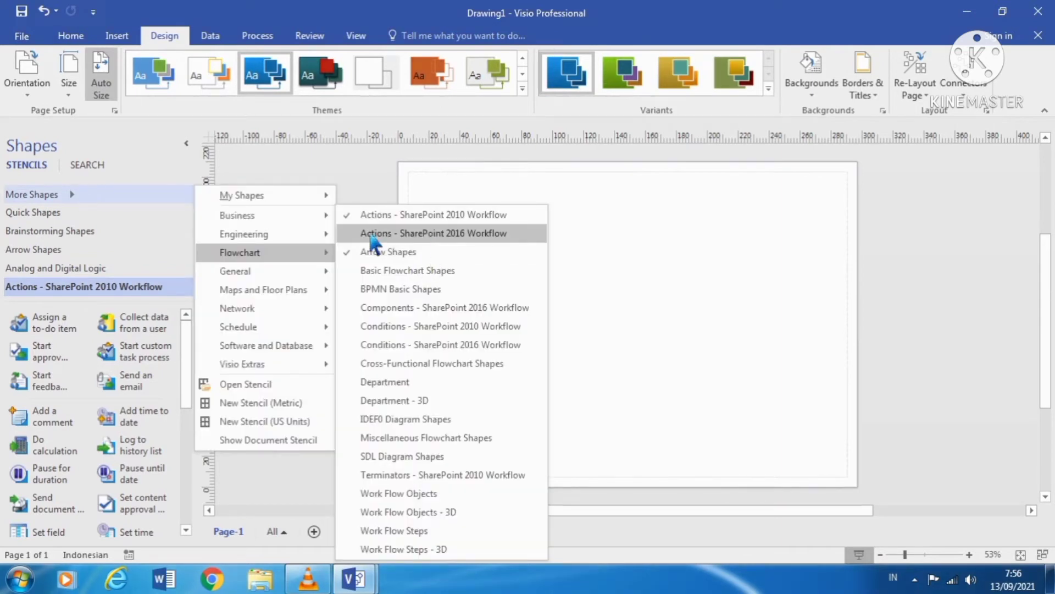
mouse_move(418, 237)
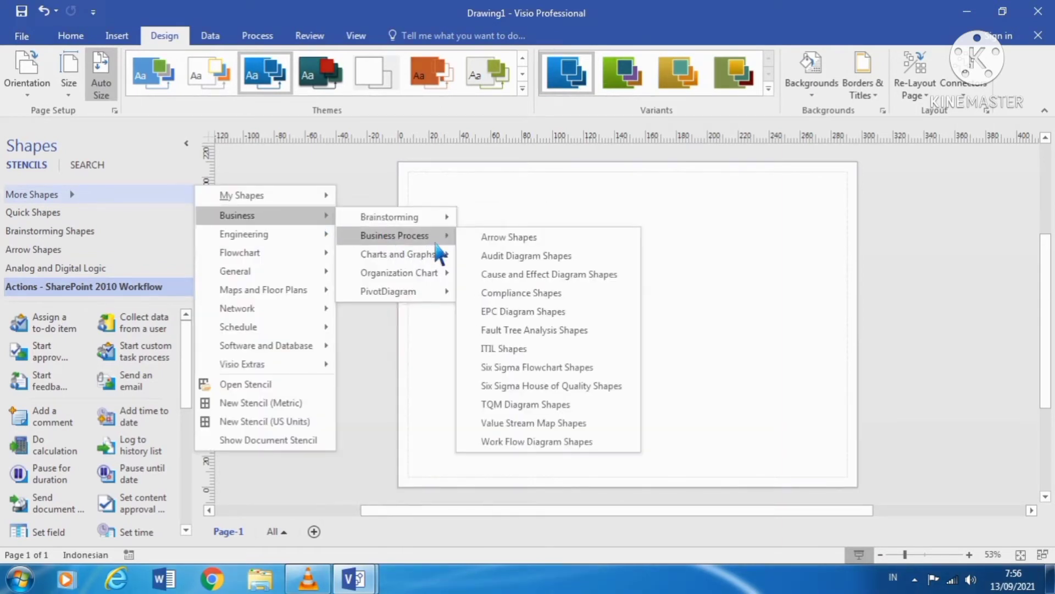
left_click(538, 239)
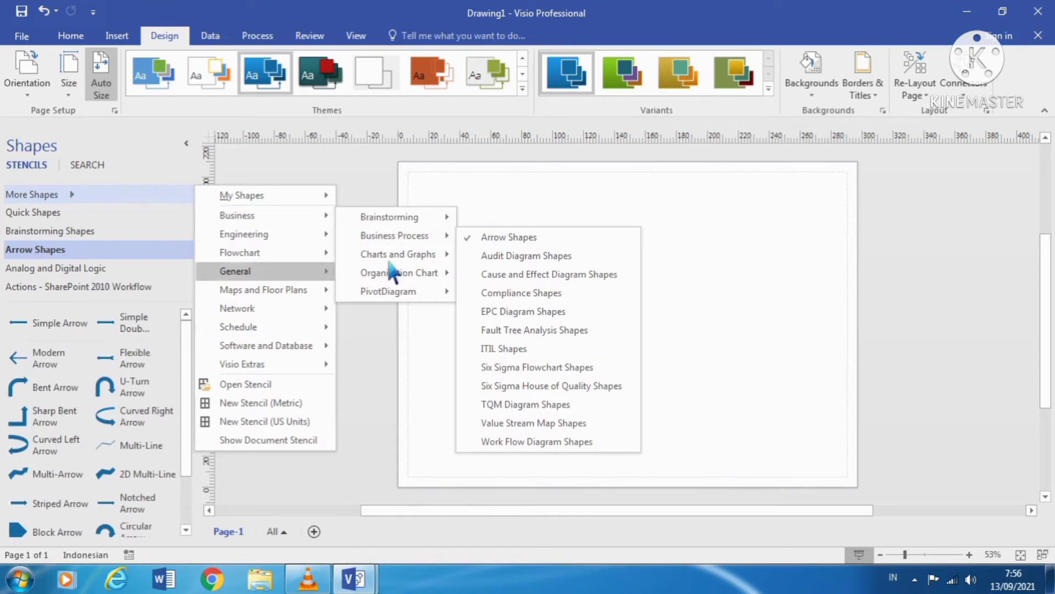
left_click(565, 254)
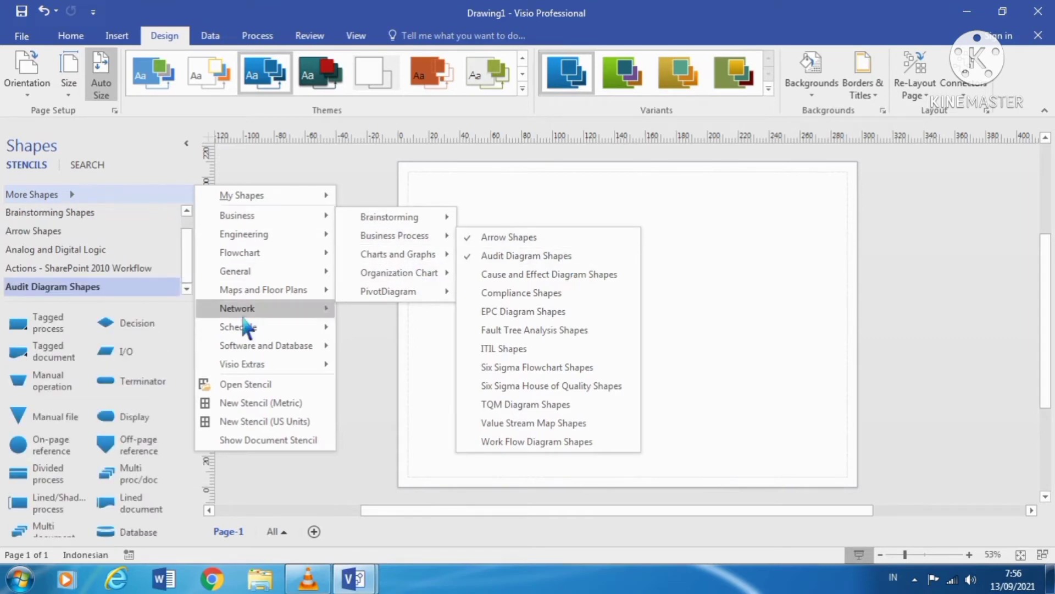
left_click(363, 476)
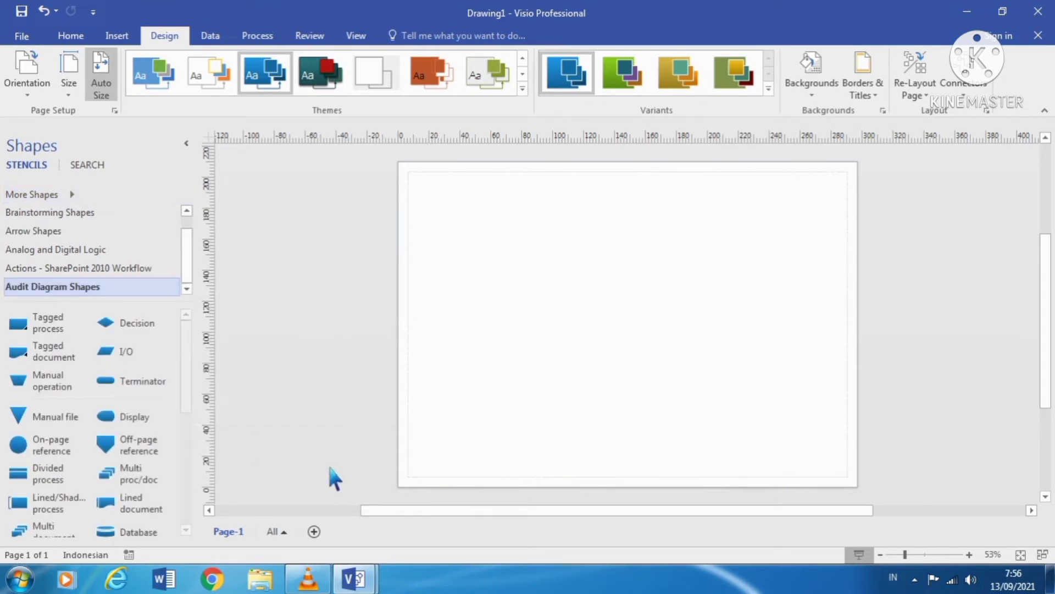
Place a Manual file shape from the Audit Diagram Shapes stencil in the lower middle of the page.
left_click(59, 418)
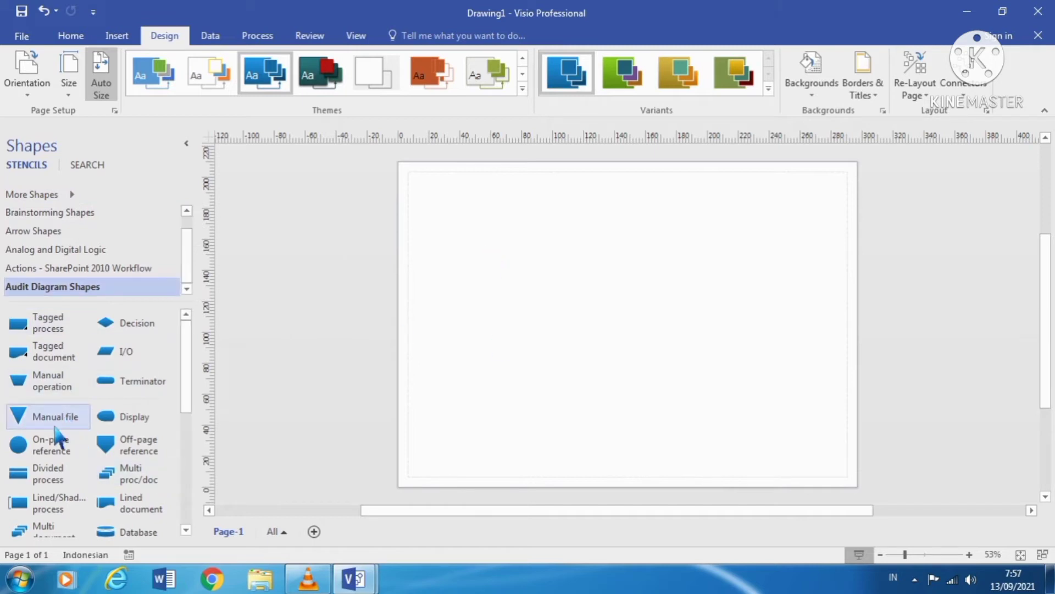
left_click_drag(55, 424, 693, 372)
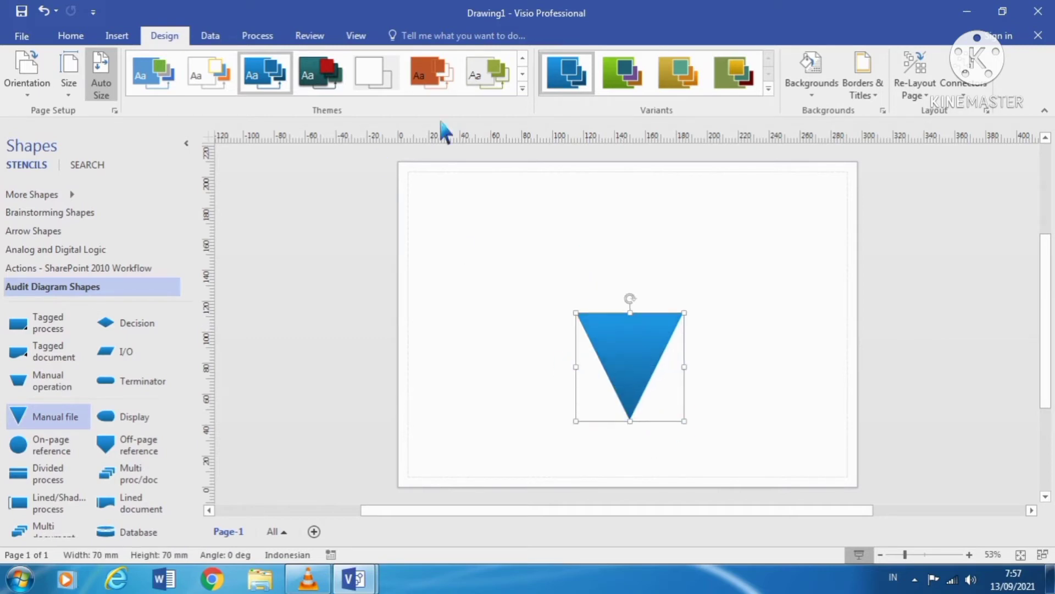
Try the dark teal theme, and apply the olive green theme with its dark brown variant to the drawing.
left_click(321, 74)
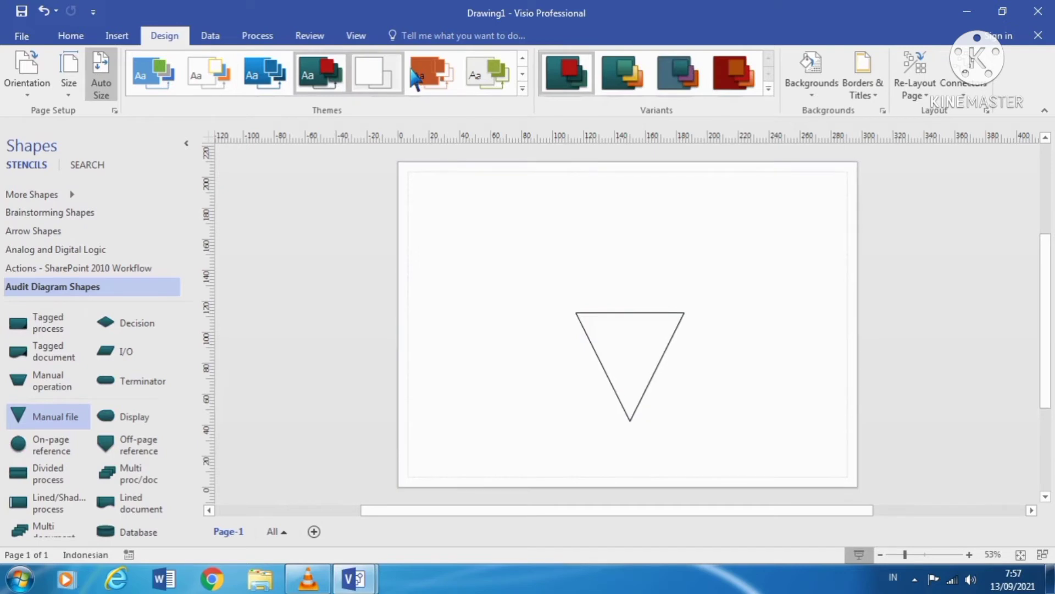
left_click(486, 73)
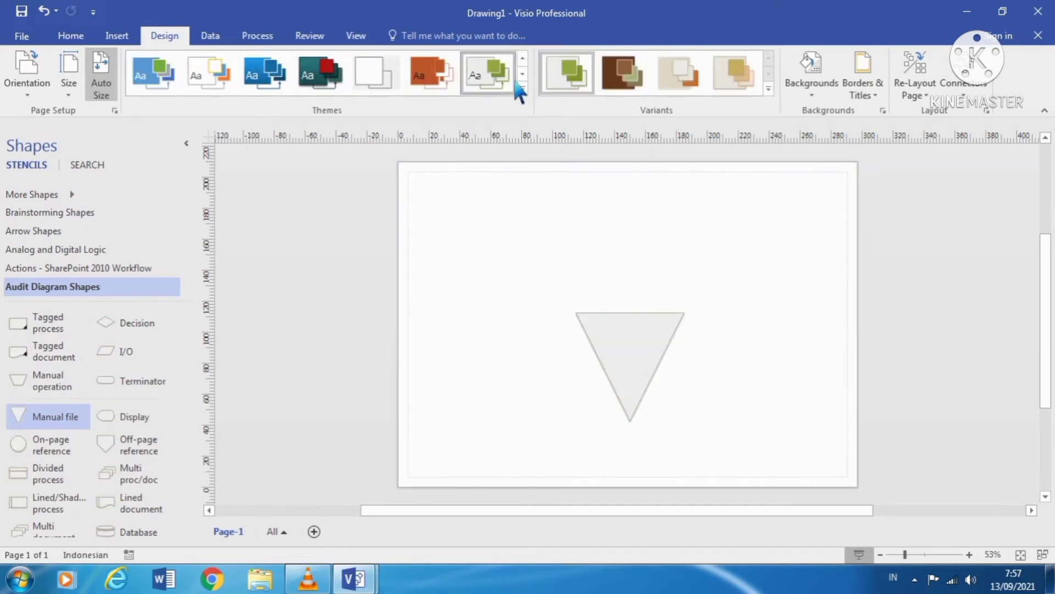
left_click(625, 91)
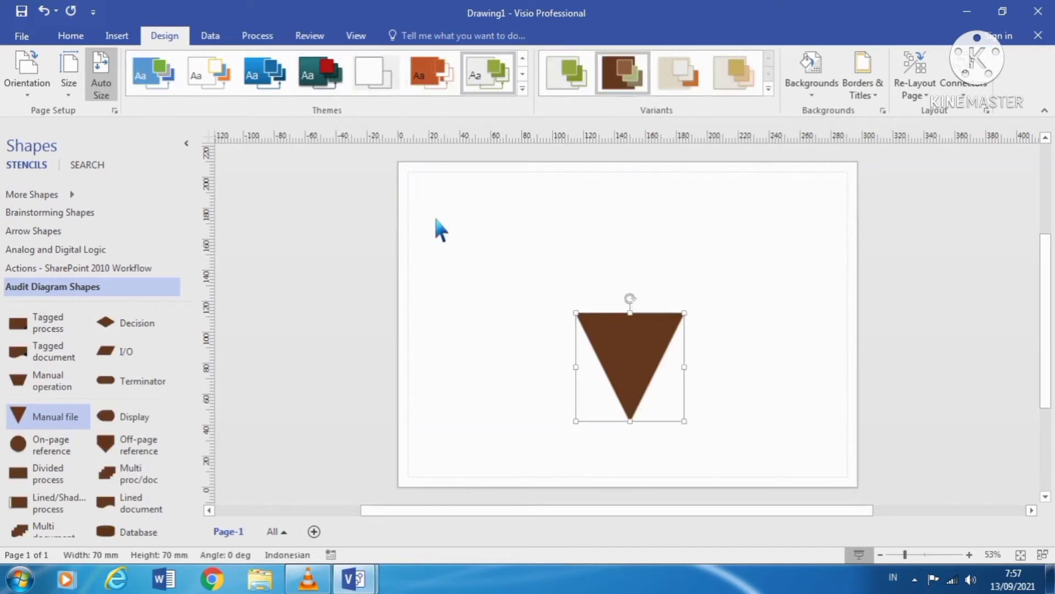
Delete the Manual file triangle from the page.
left_click(578, 366)
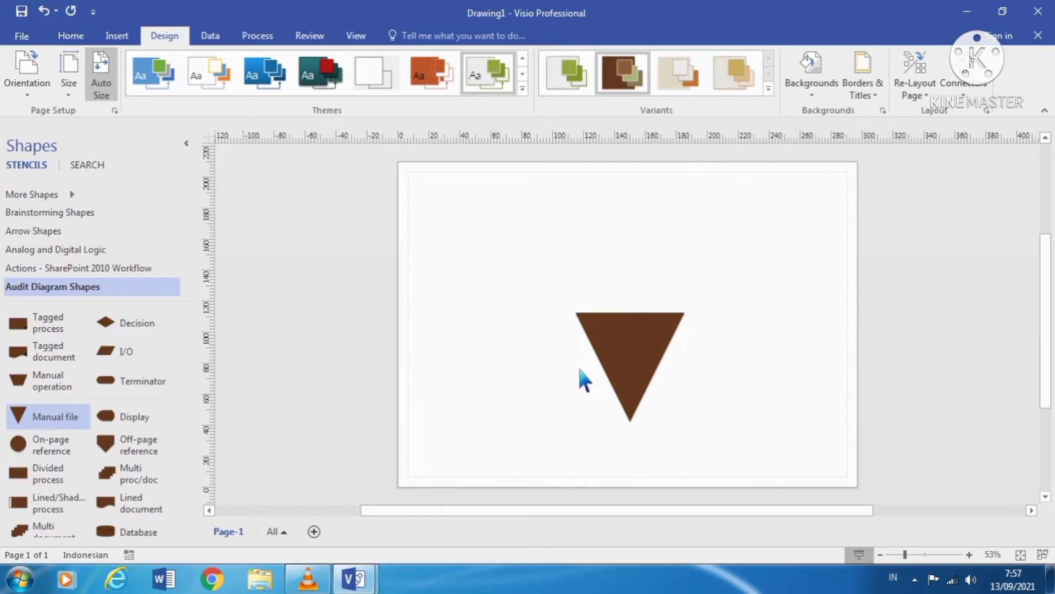
left_click(629, 349)
key("Delete")
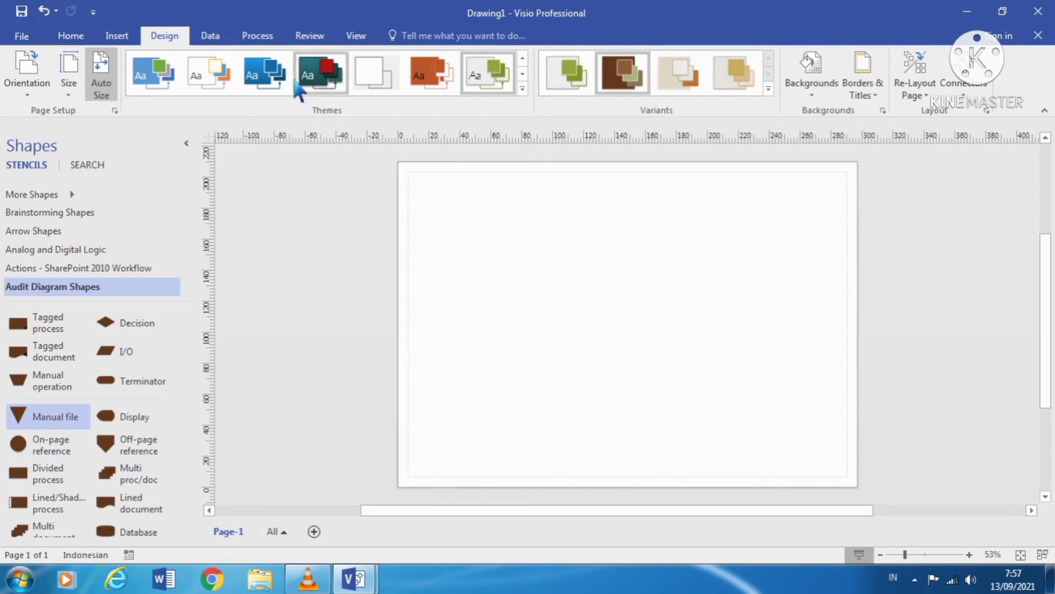
left_click(212, 41)
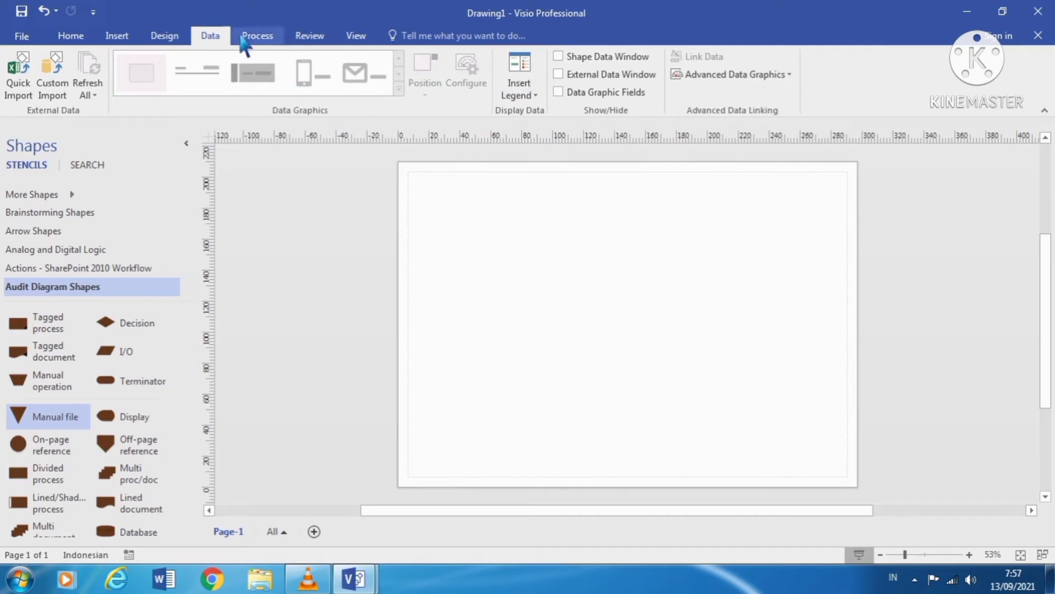
left_click(270, 46)
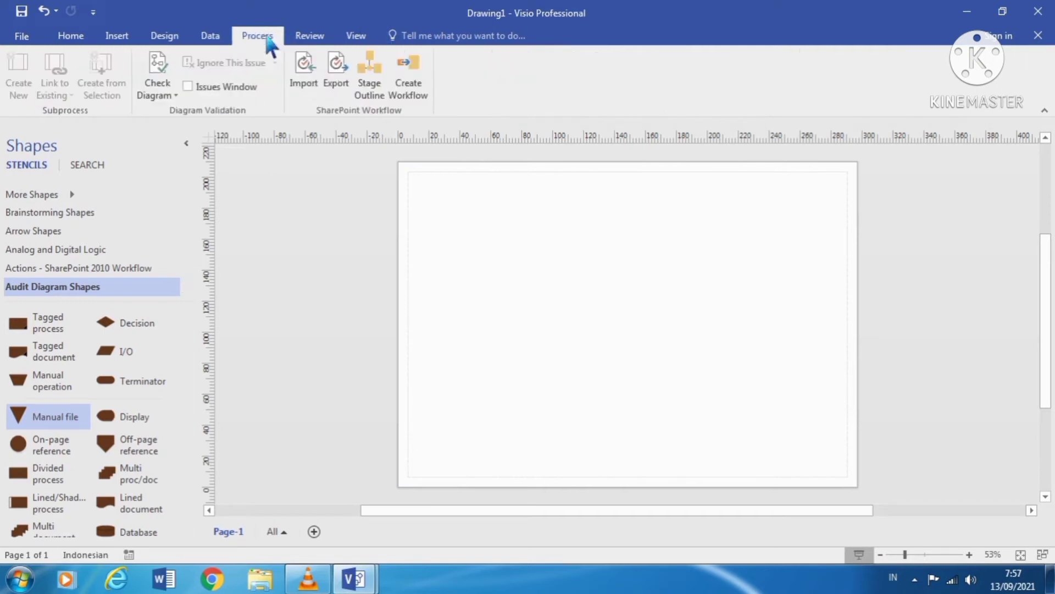
left_click(324, 42)
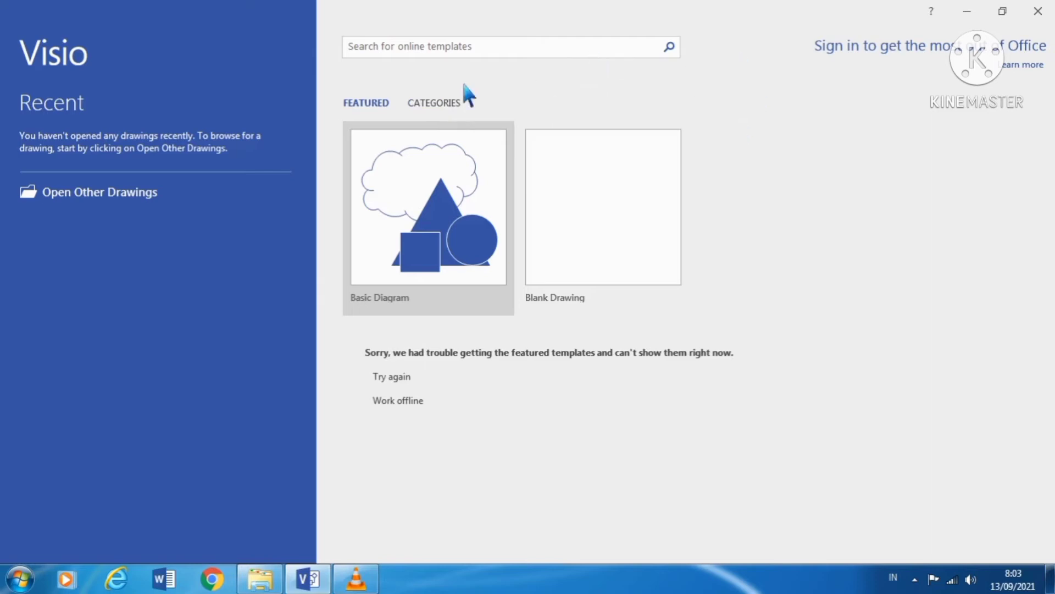
Look over the template categories and create a blank drawing from the featured templates.
left_click(461, 104)
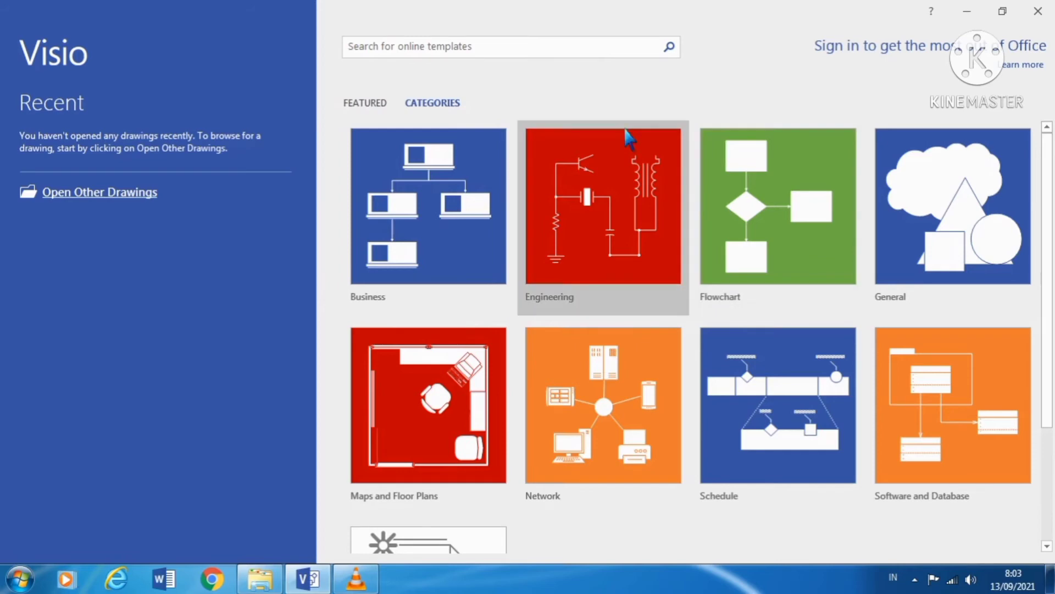
left_click(369, 104)
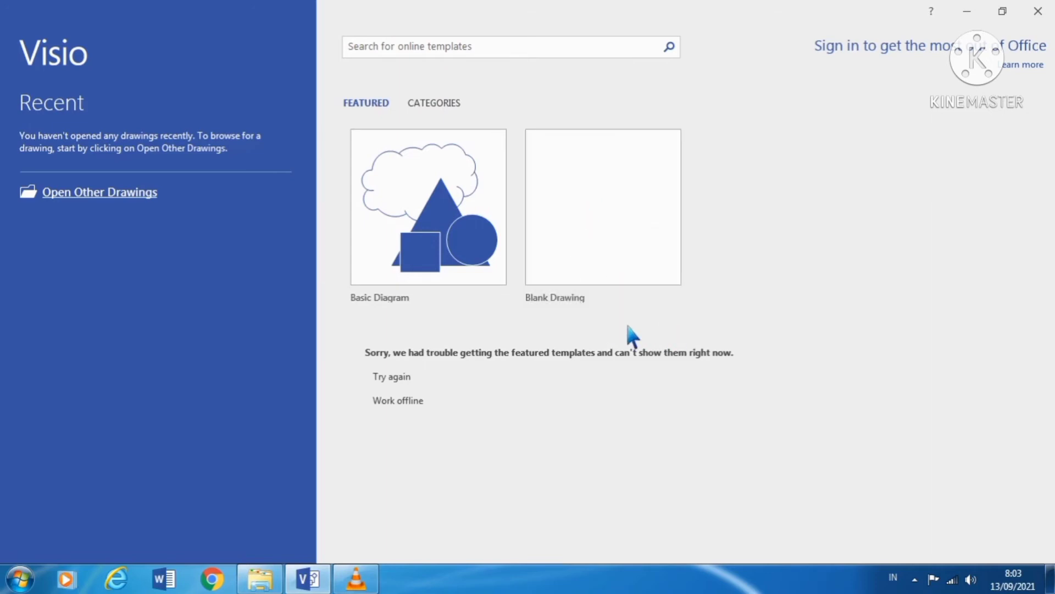
left_click(585, 246)
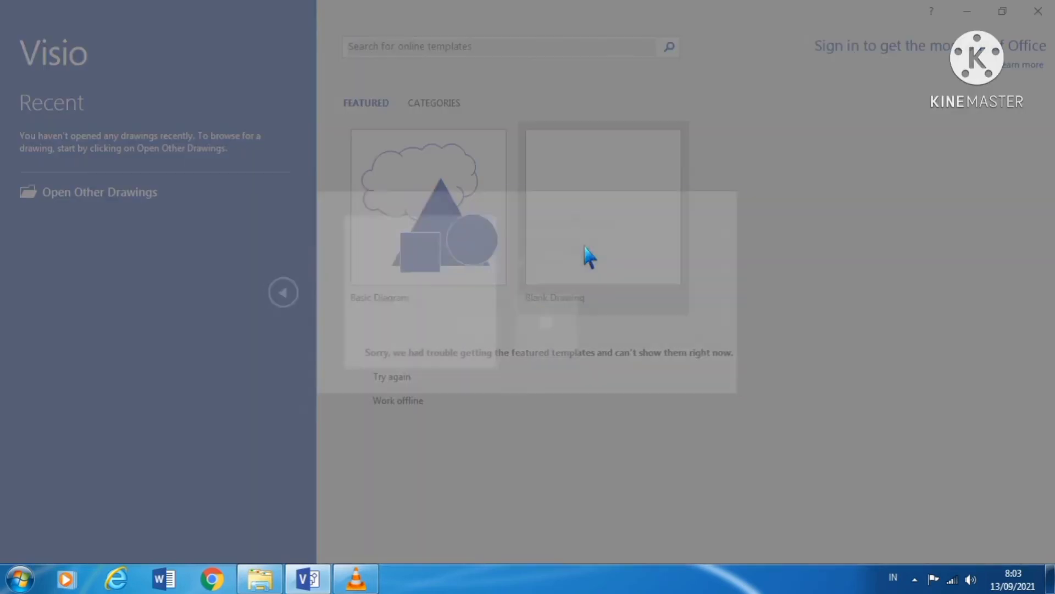
left_click(546, 351)
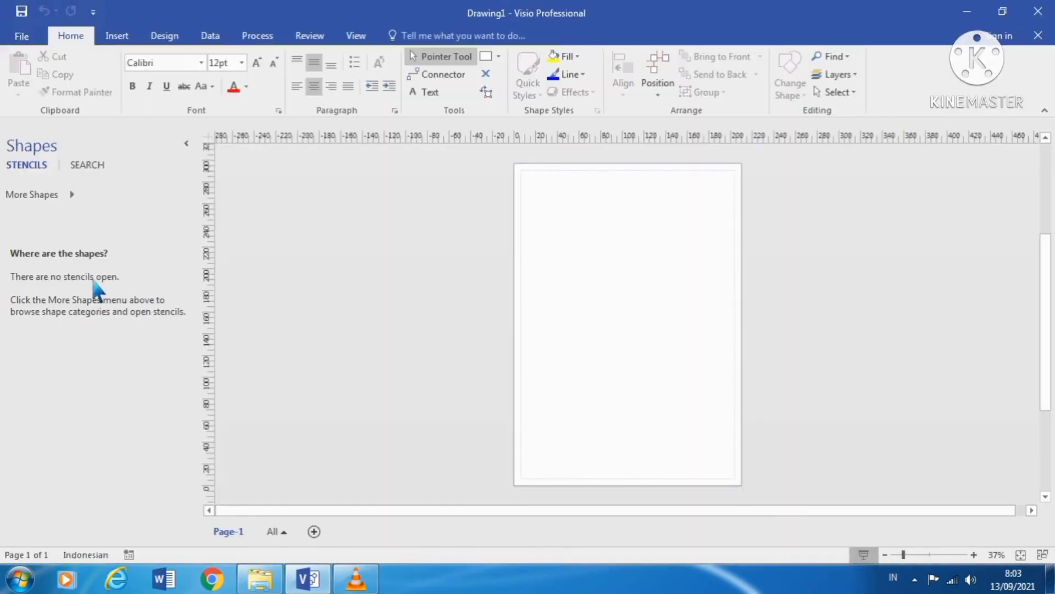
left_click(87, 196)
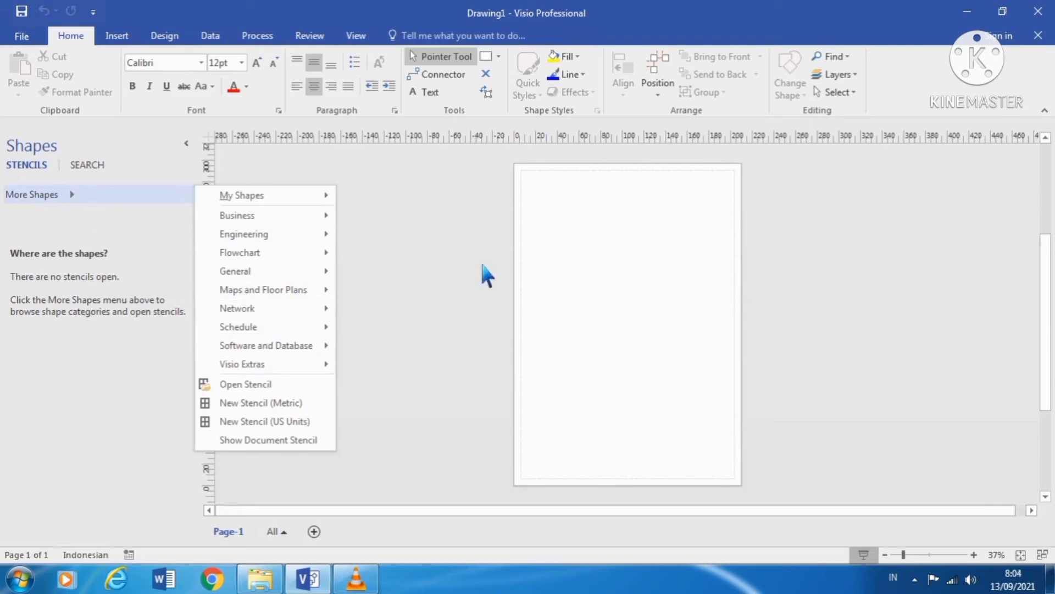
left_click(462, 260)
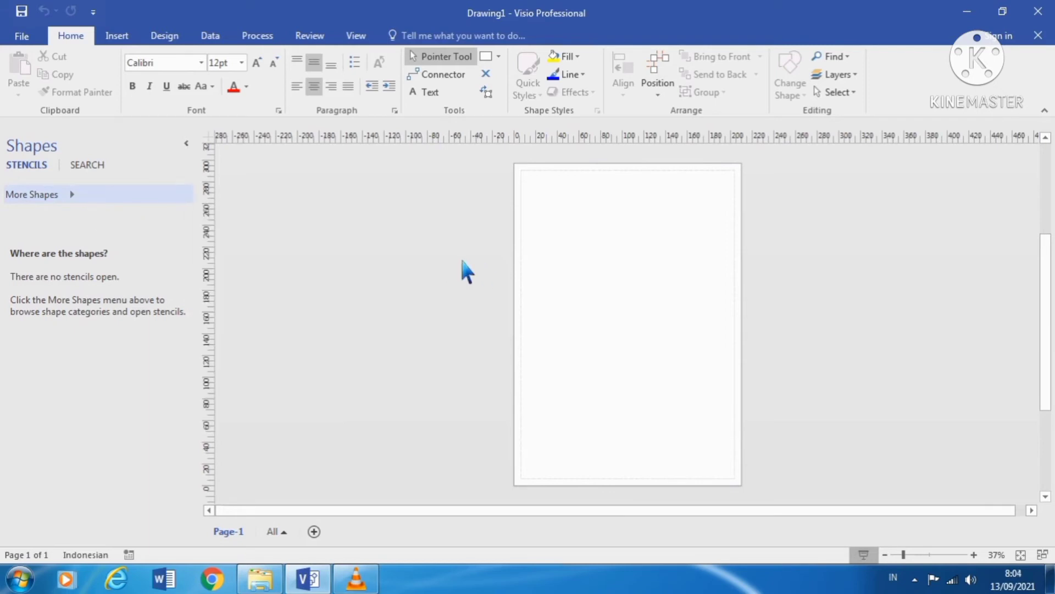
left_click(25, 39)
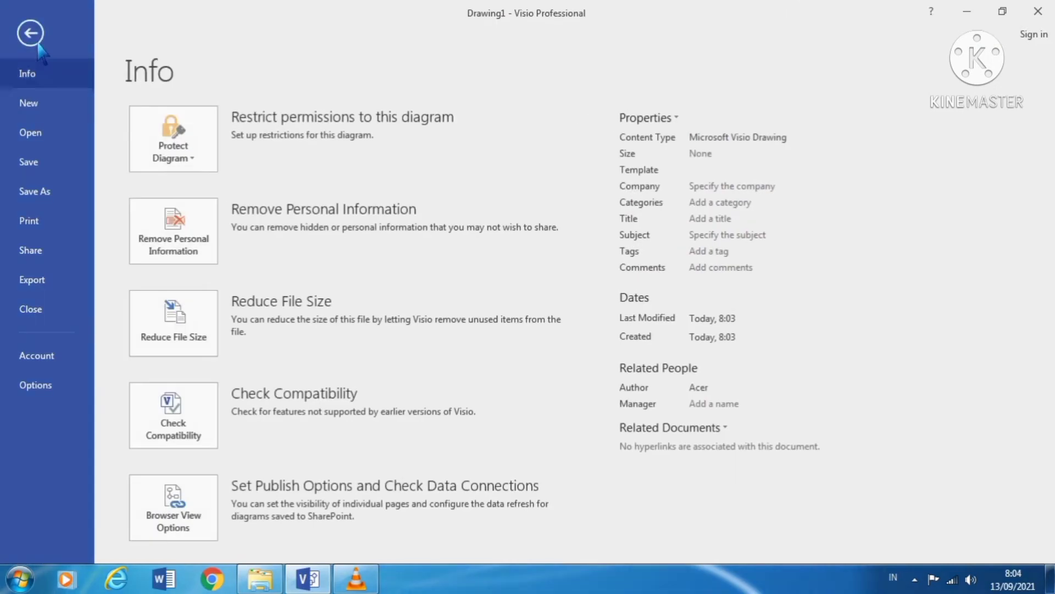
left_click(26, 43)
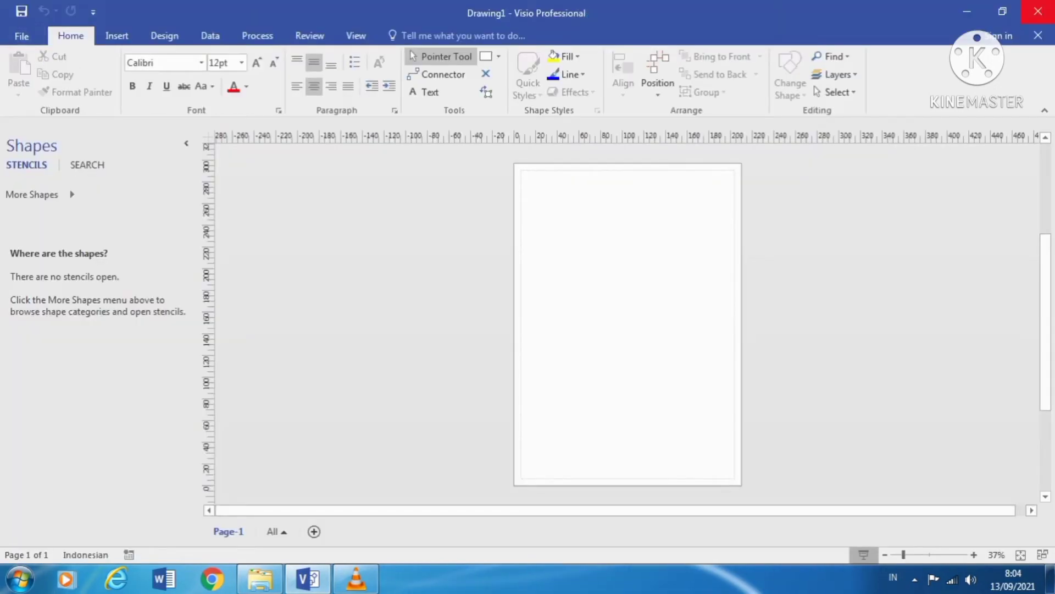
Close the blank drawing with Visio and start Visio 2016 again from the desktop.
left_click(1038, 11)
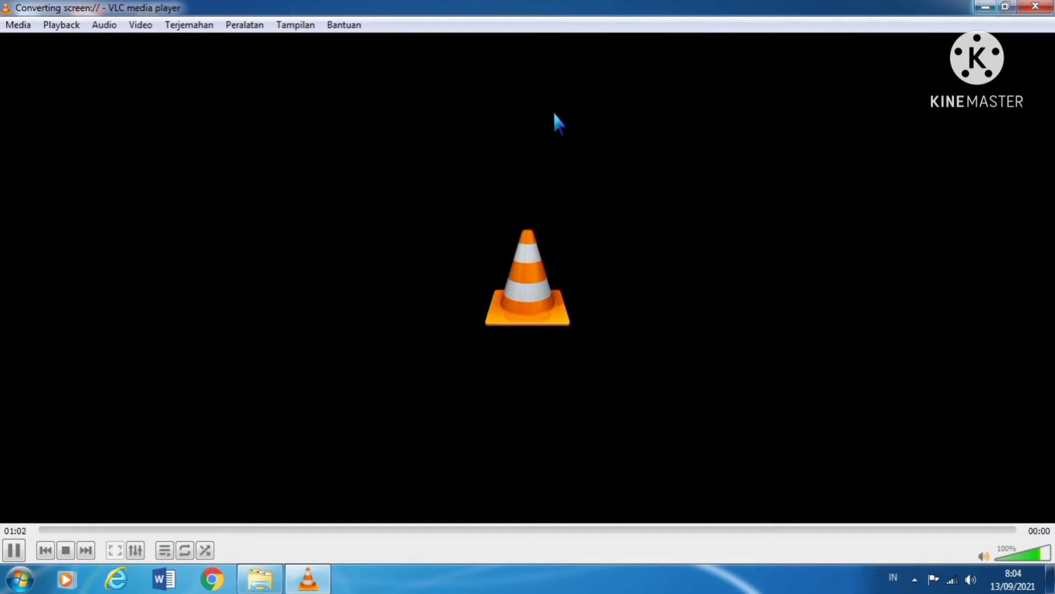
left_click(989, 7)
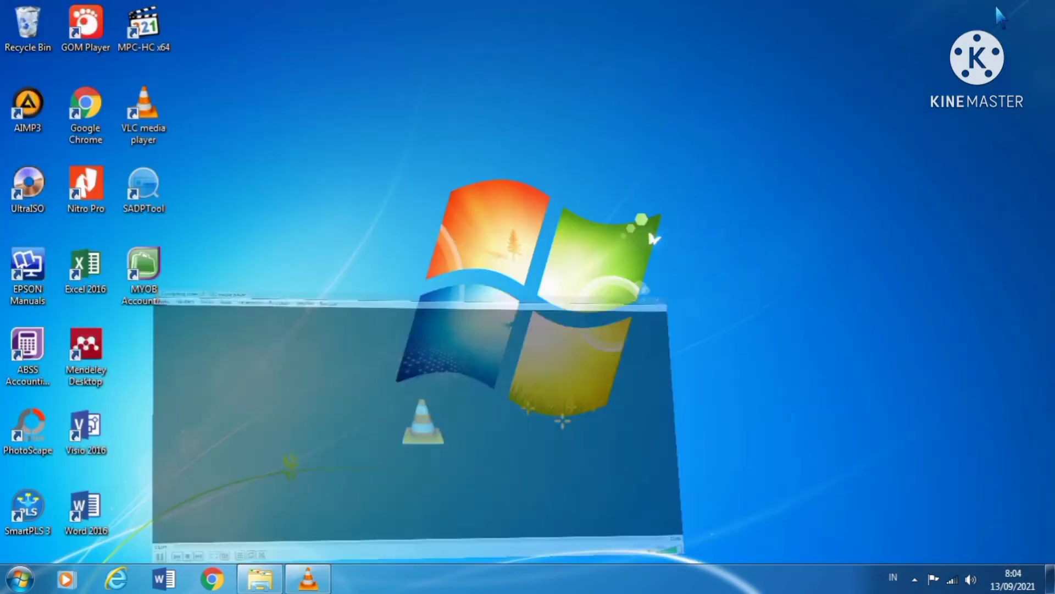
double_click(84, 438)
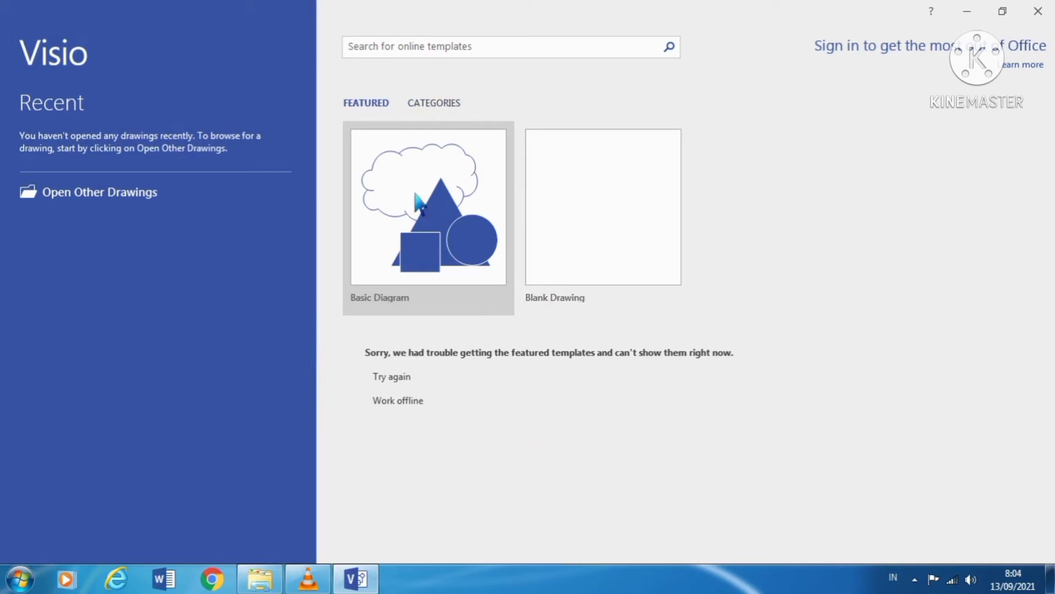
Open the Business template category and examine all the diagram templates it offers.
left_click(455, 107)
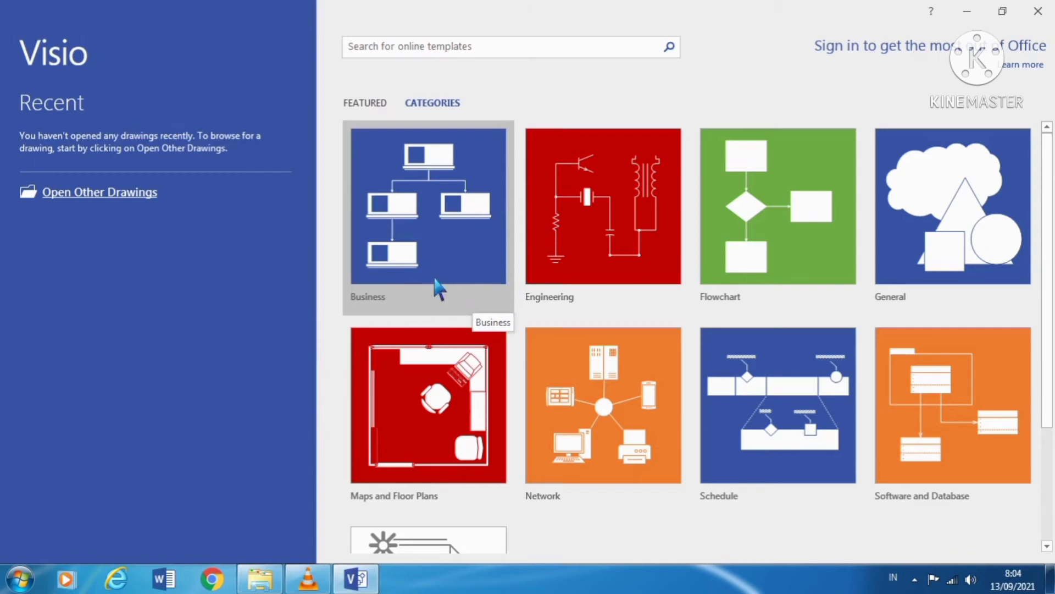
left_click(464, 296)
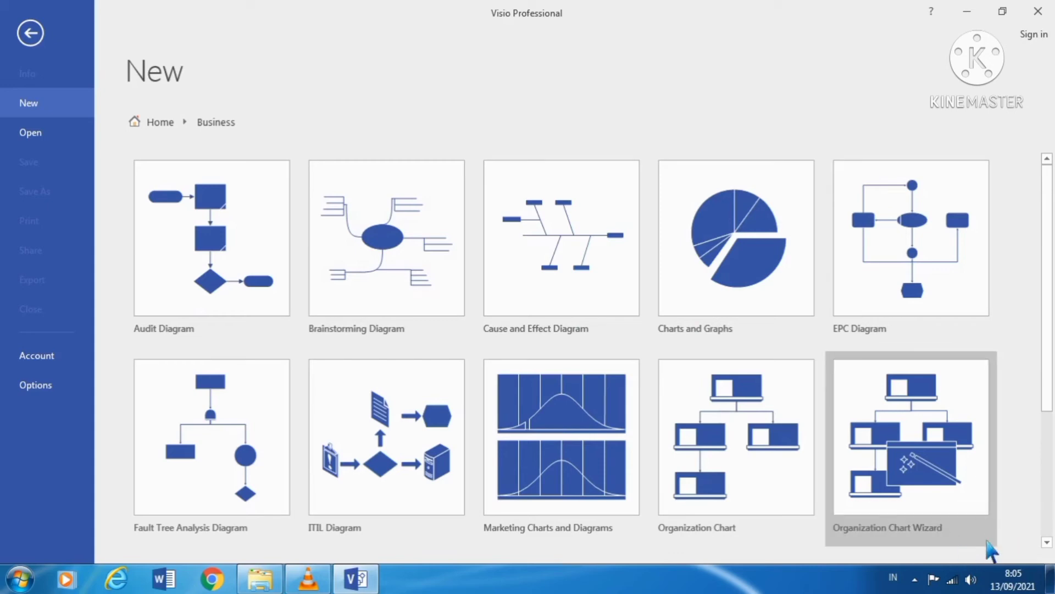
scroll(593, 341, "down", 3)
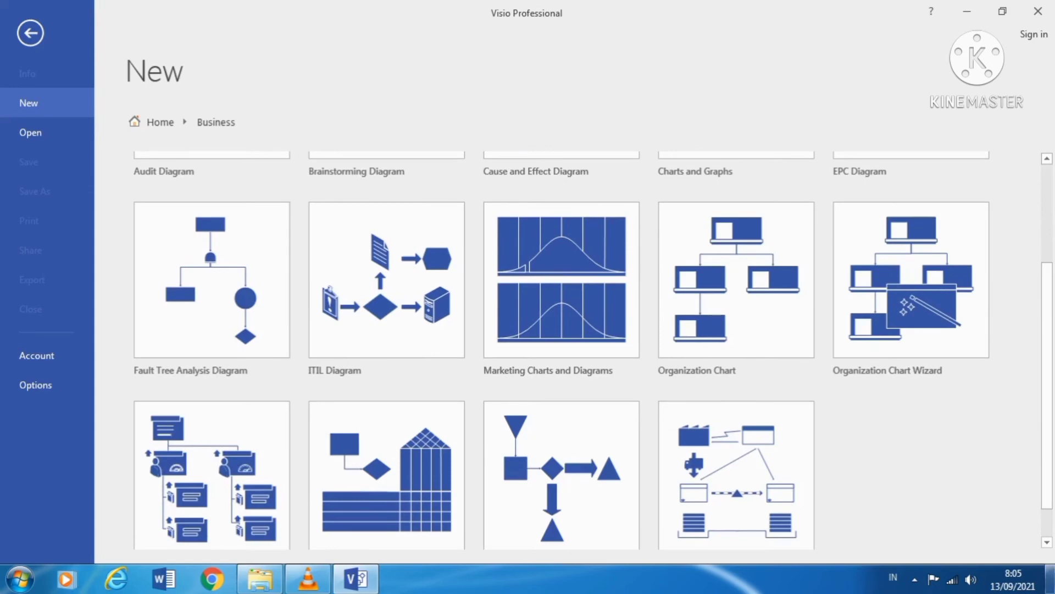
scroll(710, 492, "down", 1)
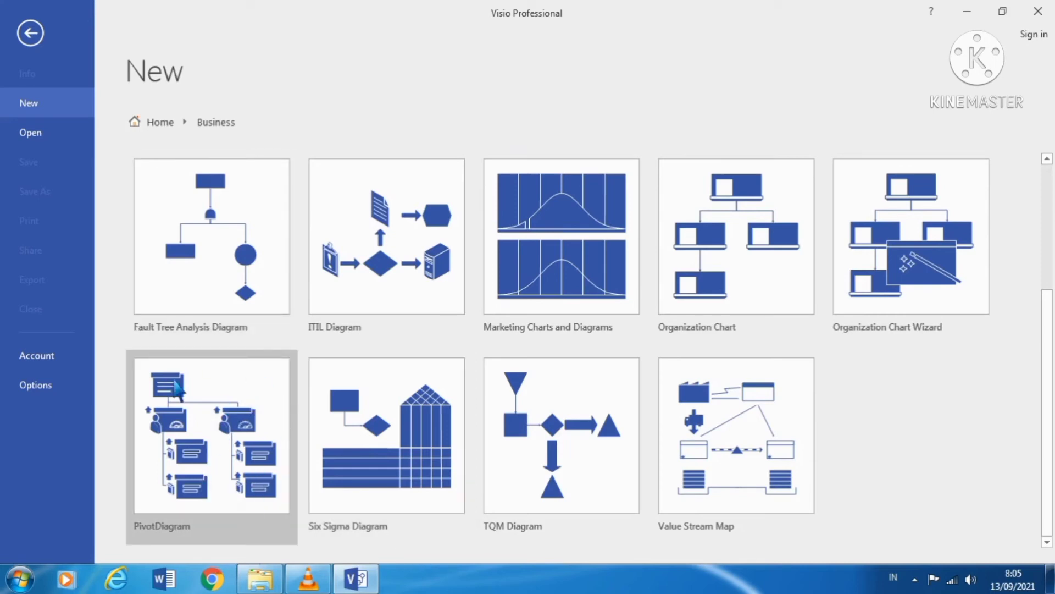
Return to the template categories and open the Engineering category to examine its diagram templates.
left_click(31, 34)
left_click(439, 104)
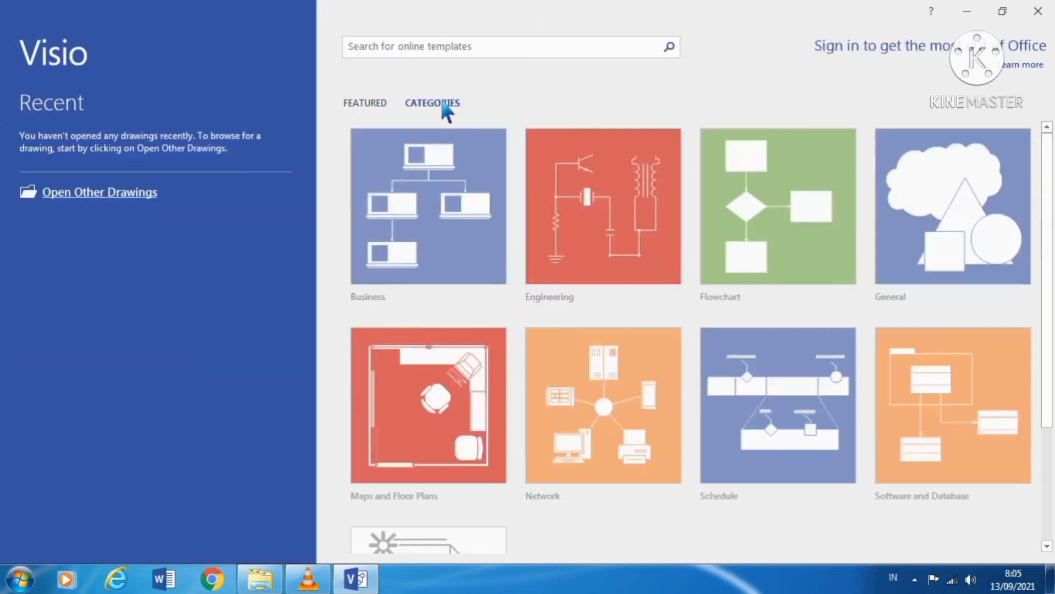
left_click(630, 215)
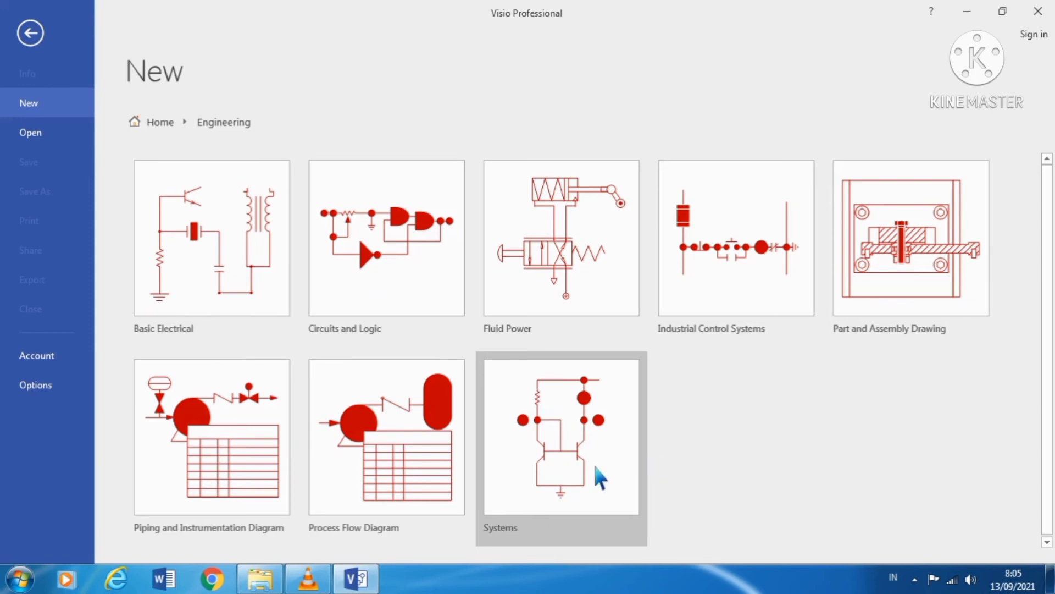
Return to the template categories and open the Flowchart category to examine its diagram templates.
left_click(30, 33)
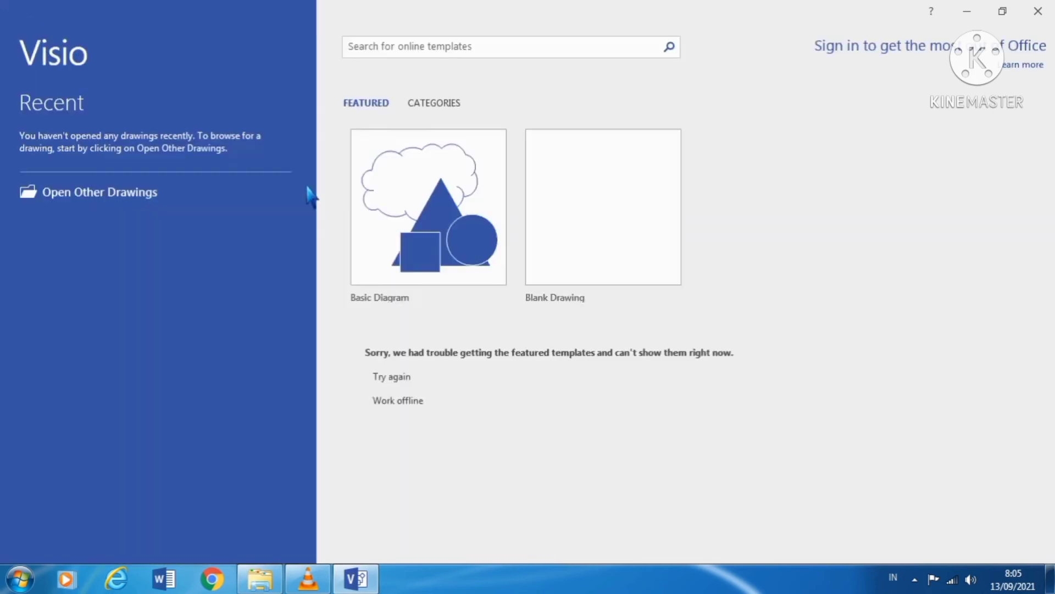
left_click(463, 104)
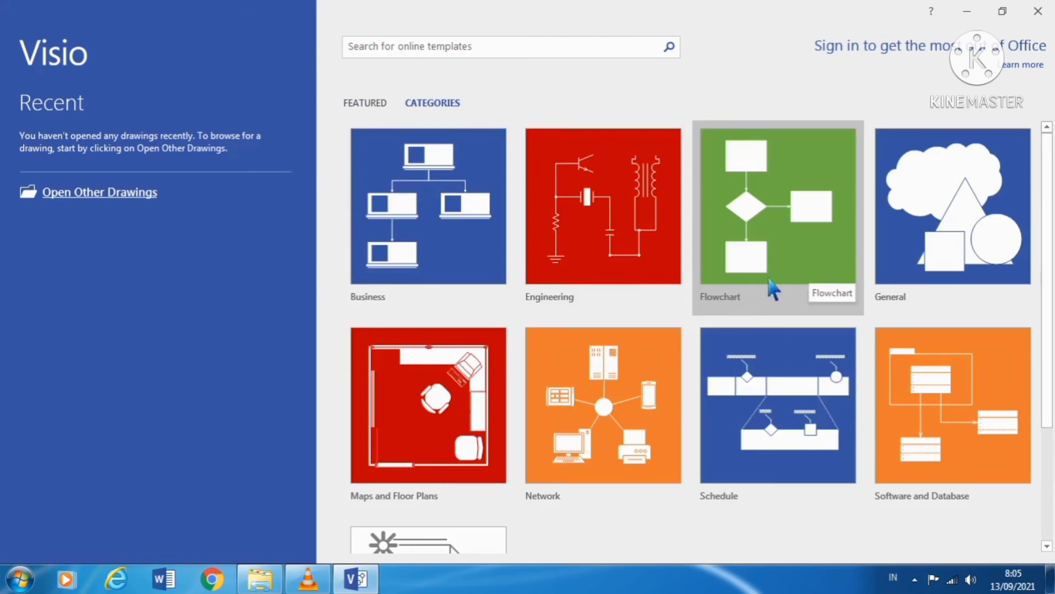
left_click(797, 289)
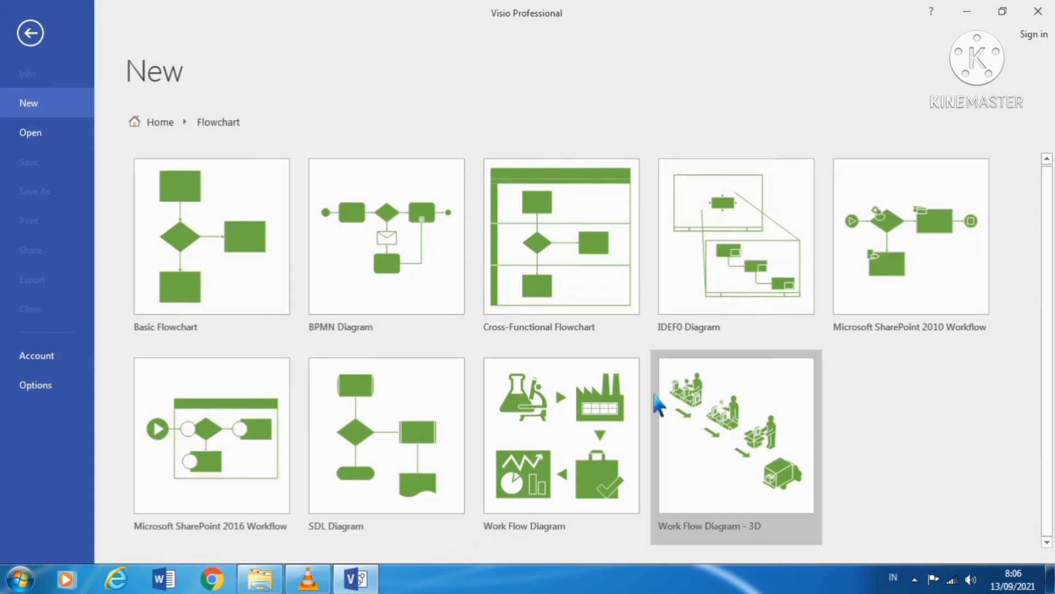
Return to the template categories and open the Maps and Floor Plans category to examine its templates.
left_click(34, 35)
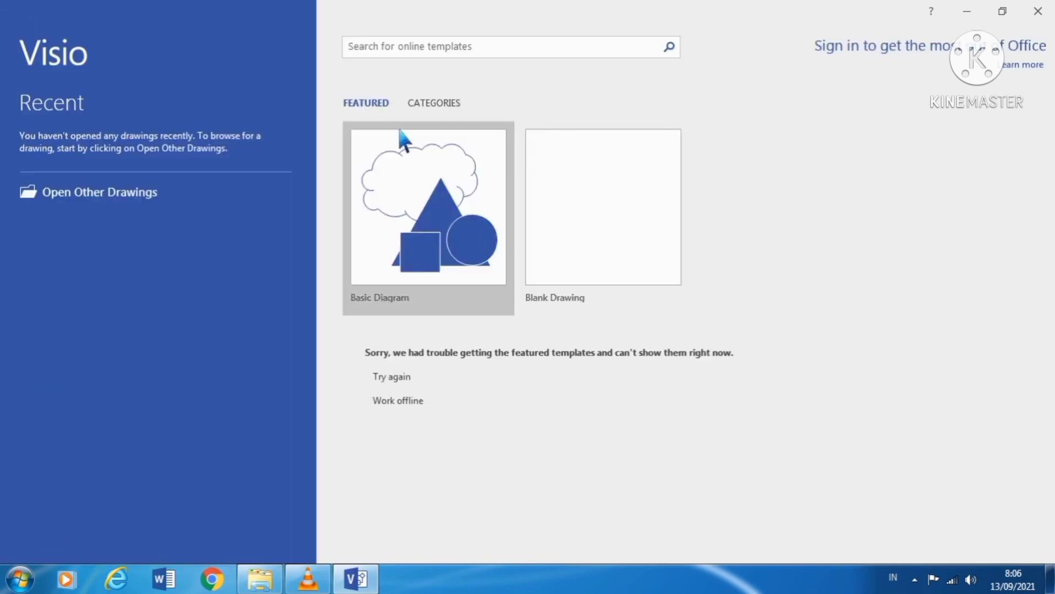
left_click(428, 105)
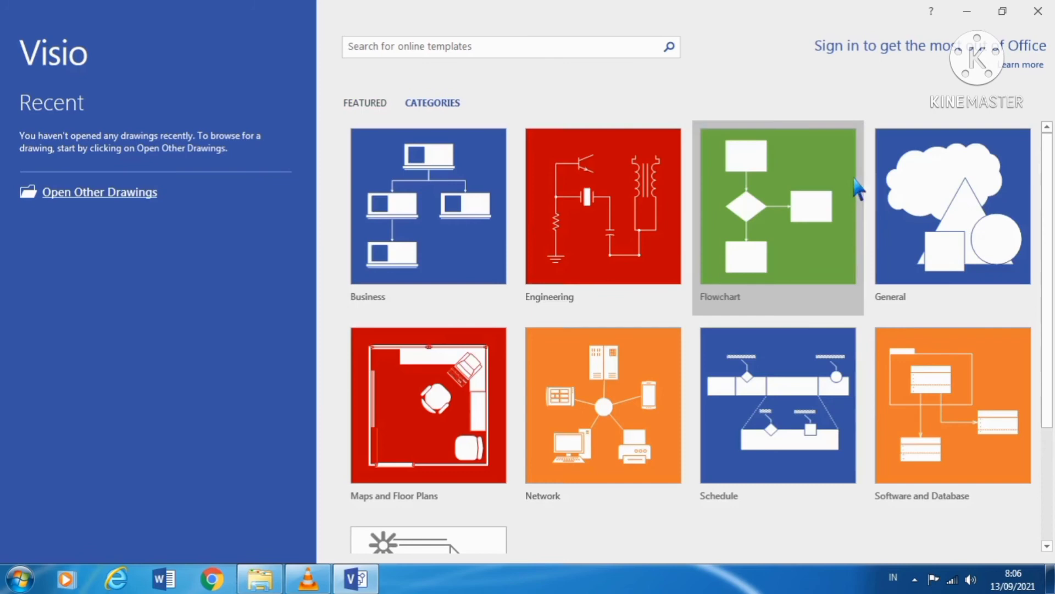
left_click(1001, 259)
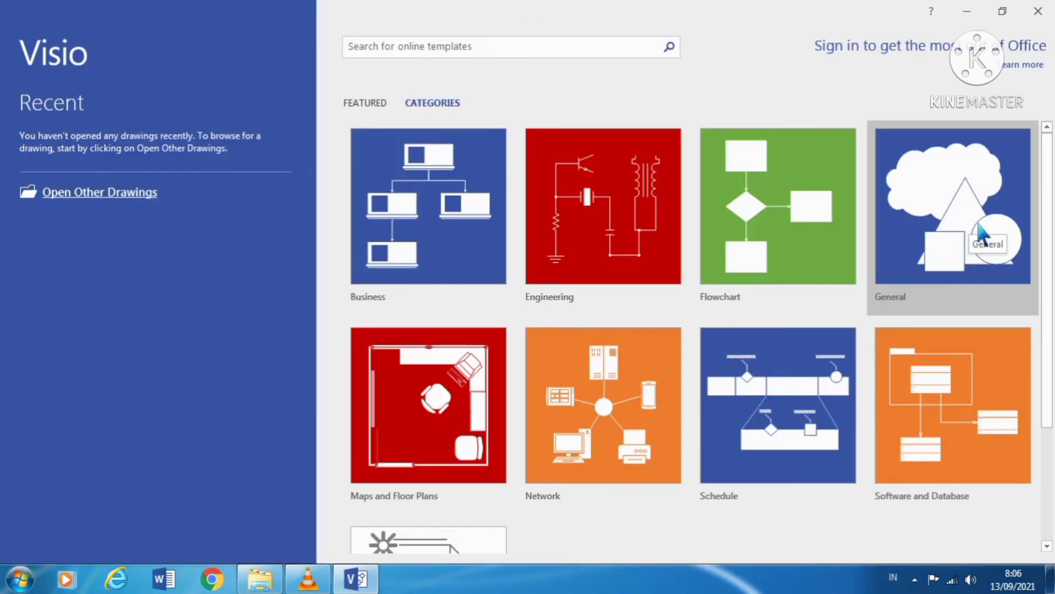
left_click(440, 451)
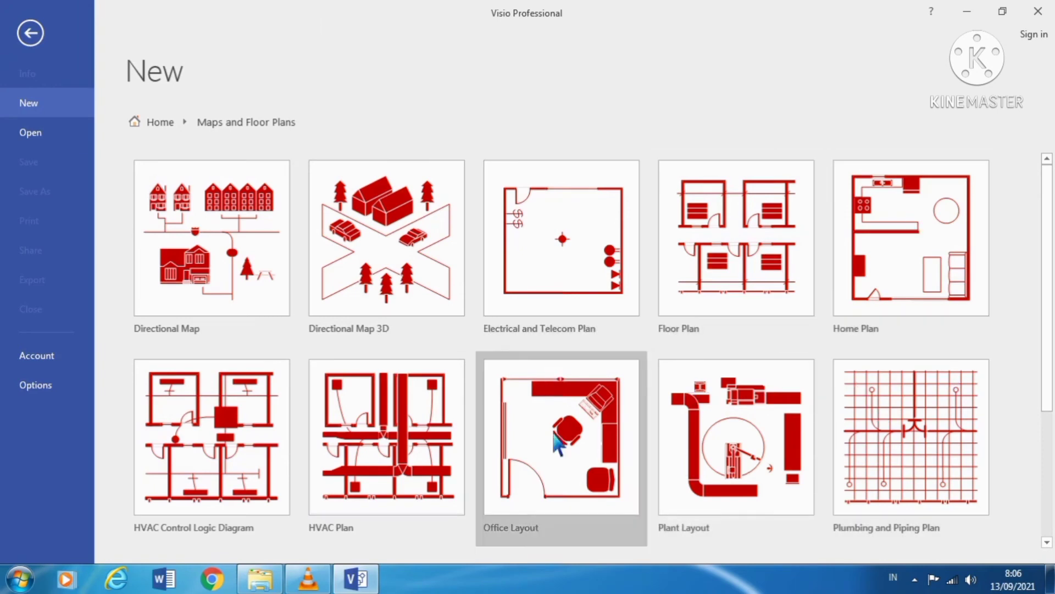
Return to the template categories and open the Network category to examine its diagram templates.
left_click(34, 34)
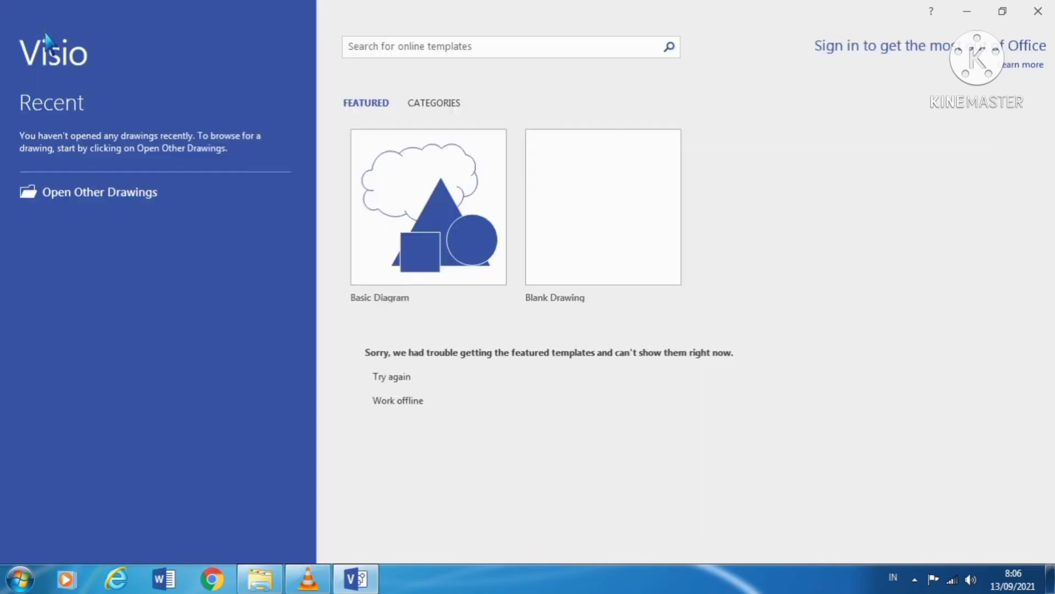
left_click(454, 107)
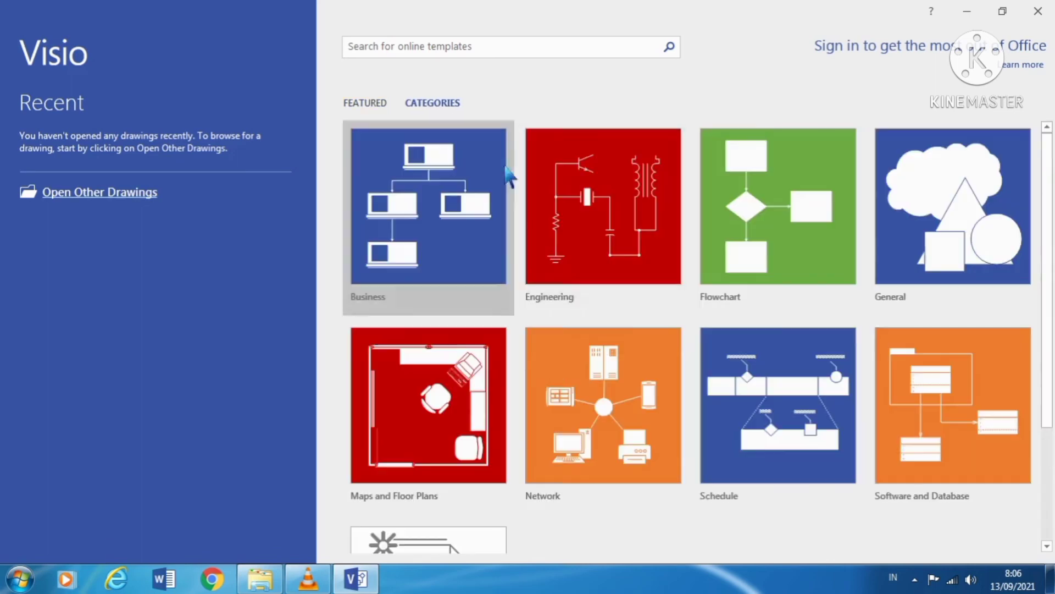
left_click(657, 435)
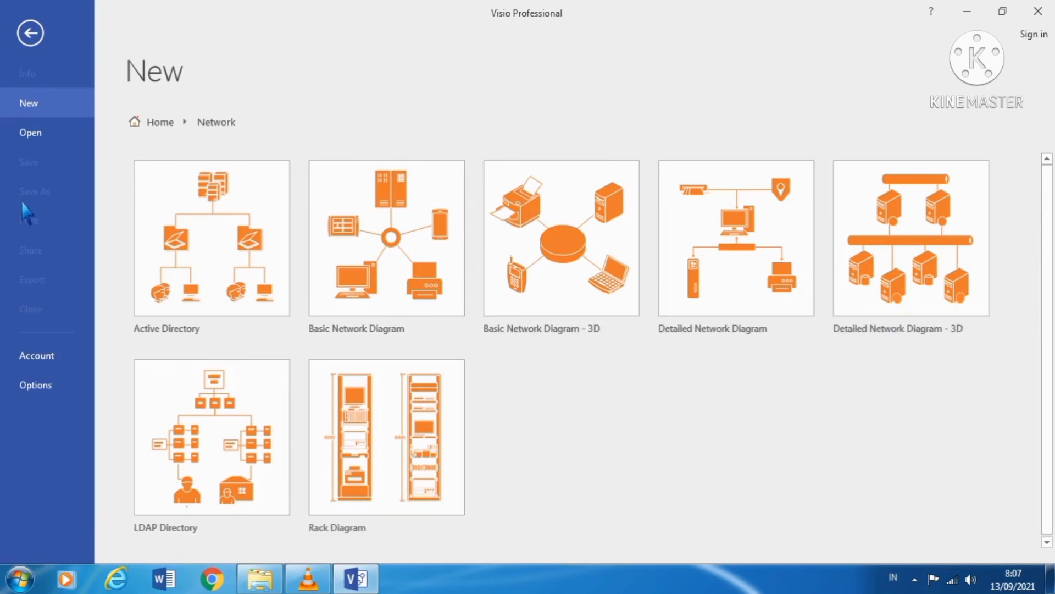
Open the Schedule template category and create a new drawing from the Calendar template with metric units.
left_click(31, 34)
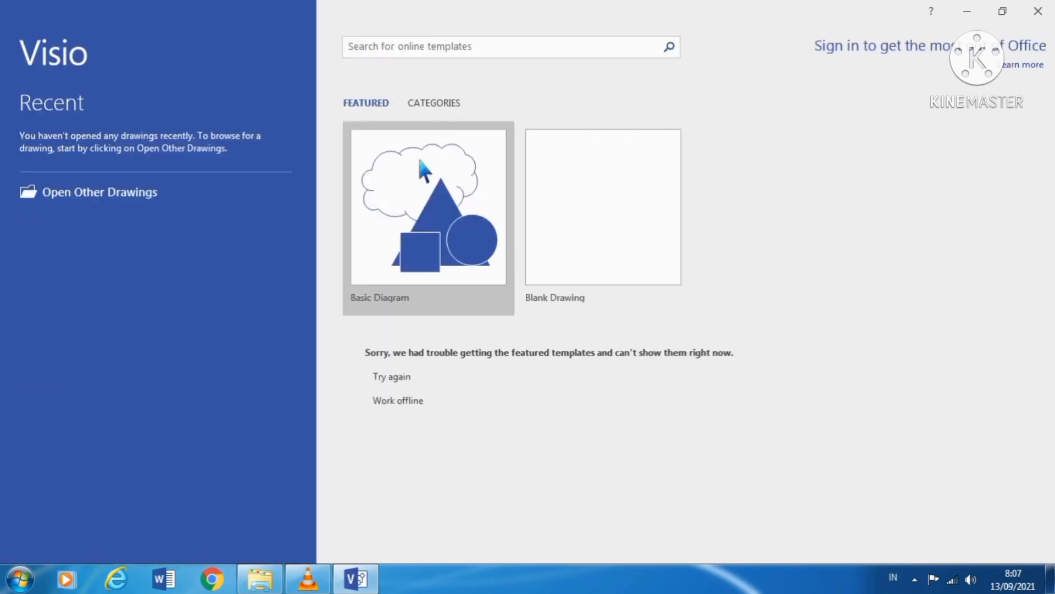
left_click(434, 106)
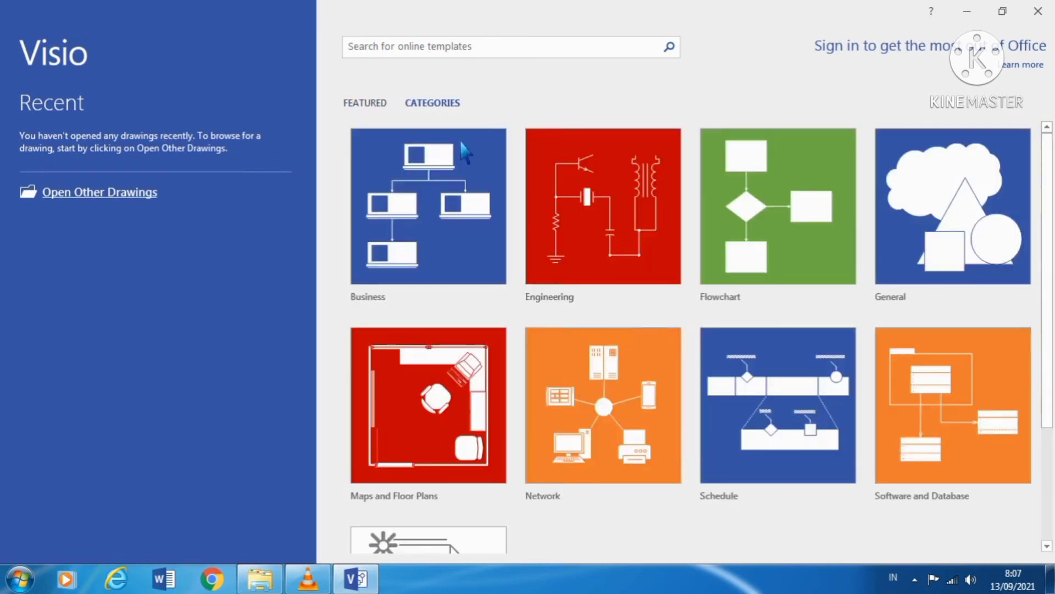
left_click(816, 463)
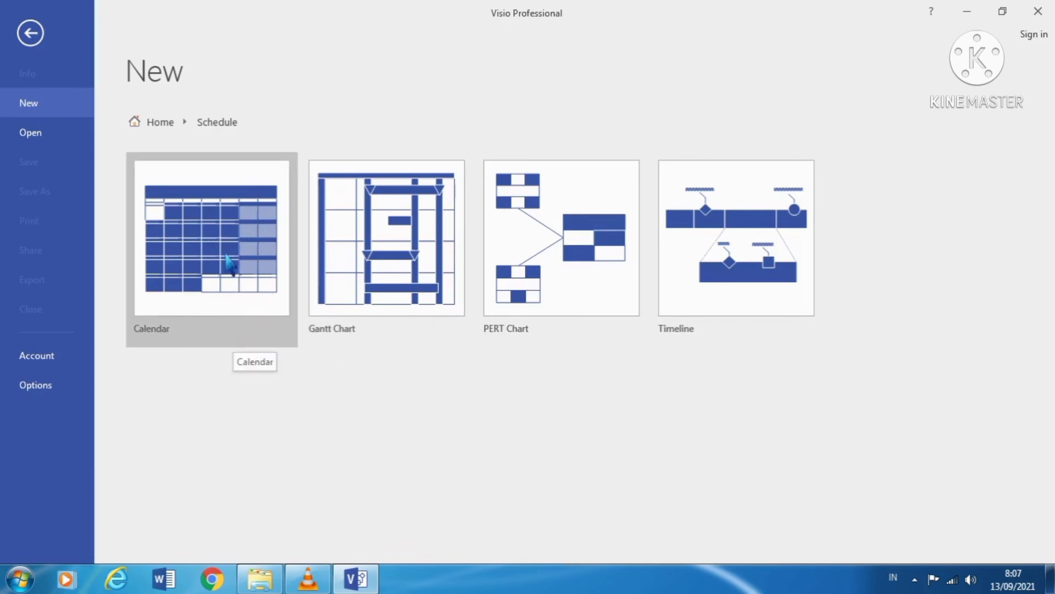
left_click(231, 260)
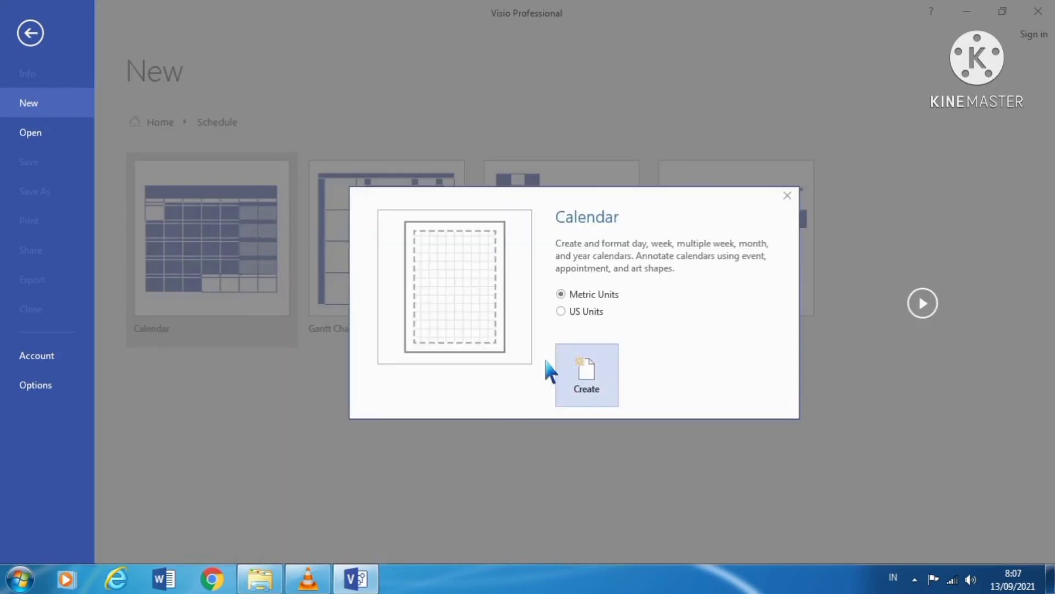
left_click(600, 370)
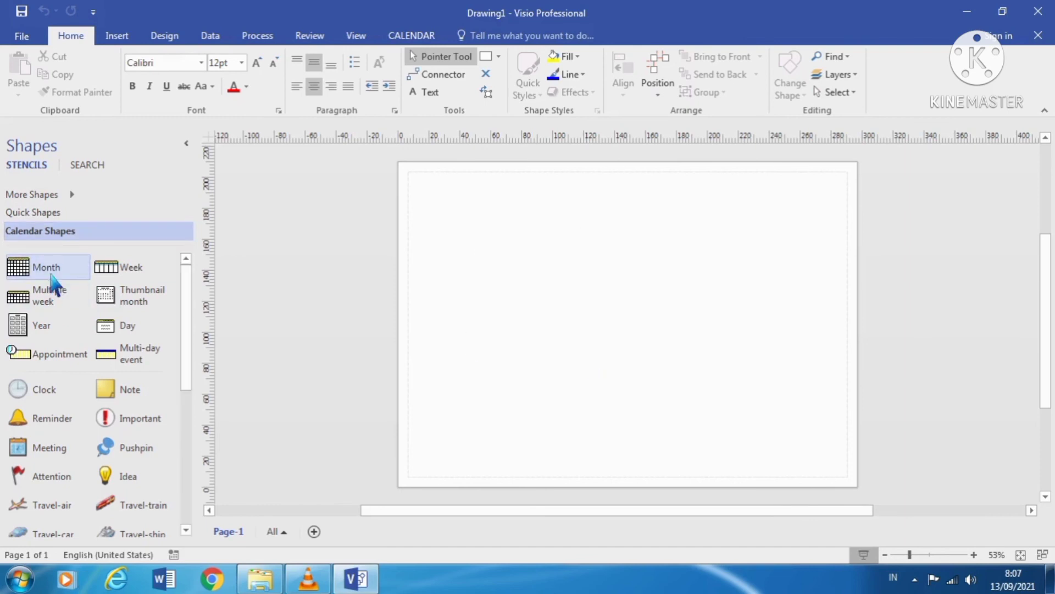
left_click_drag(50, 277, 694, 340)
left_click(667, 190)
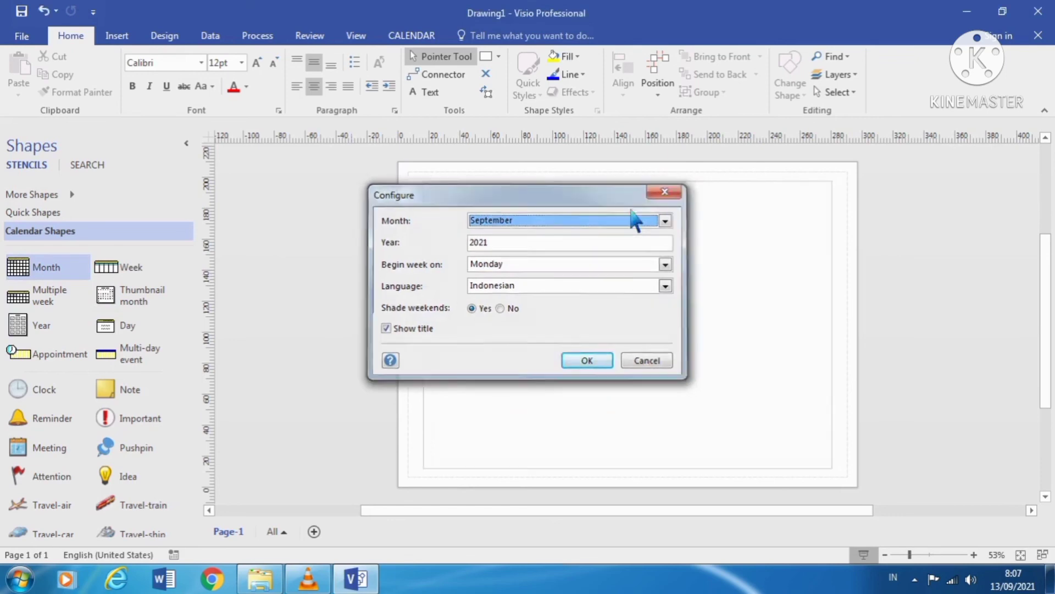
left_click_drag(44, 279, 599, 327)
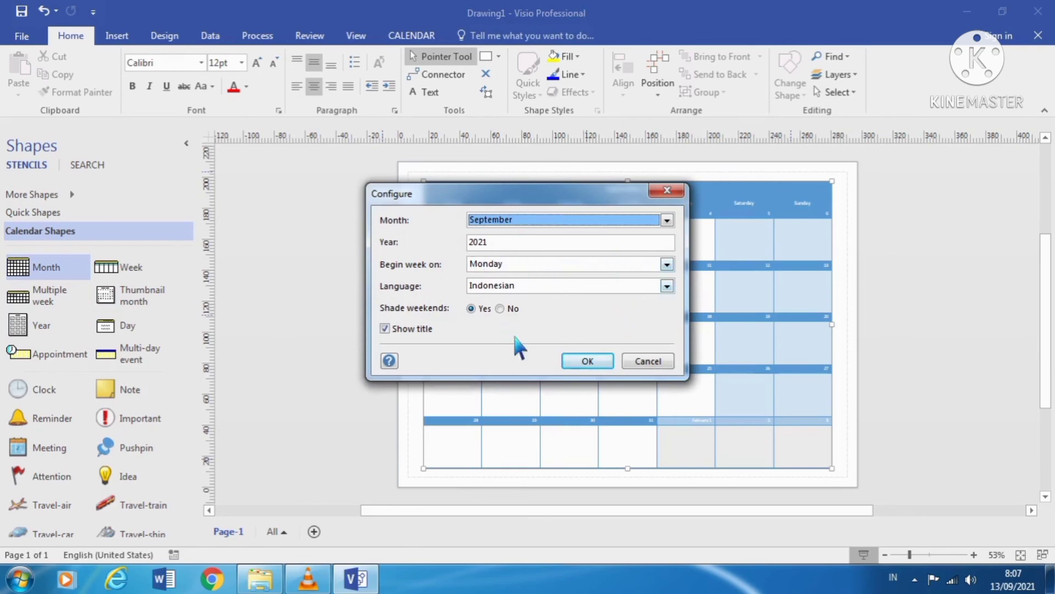
left_click(667, 191)
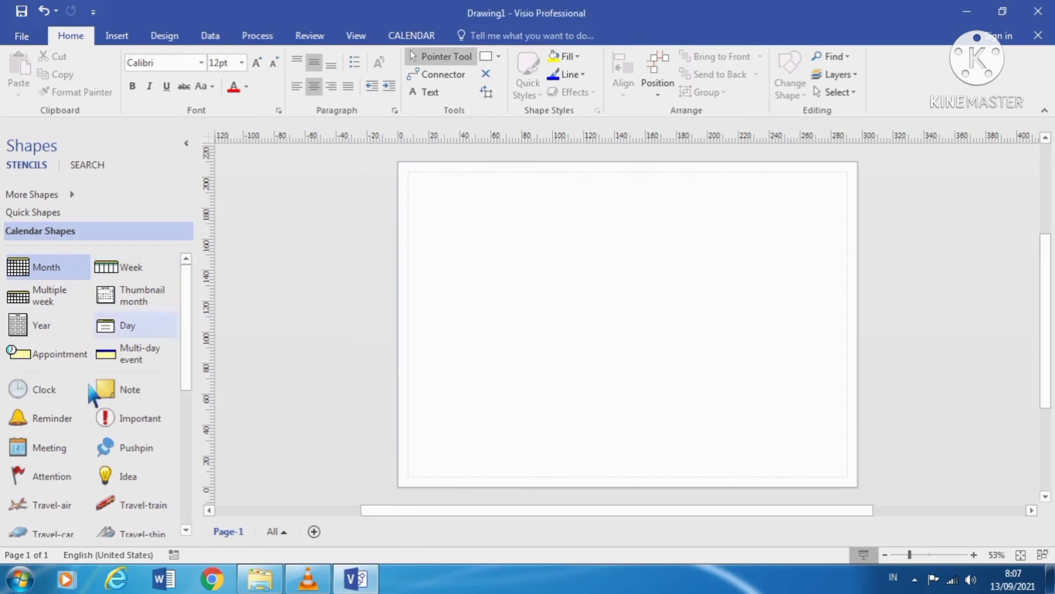
Place a Clock shape from the Calendar Shapes stencil in the right half of the page and select it.
left_click(70, 400)
left_click_drag(69, 392, 751, 370)
left_click(502, 332)
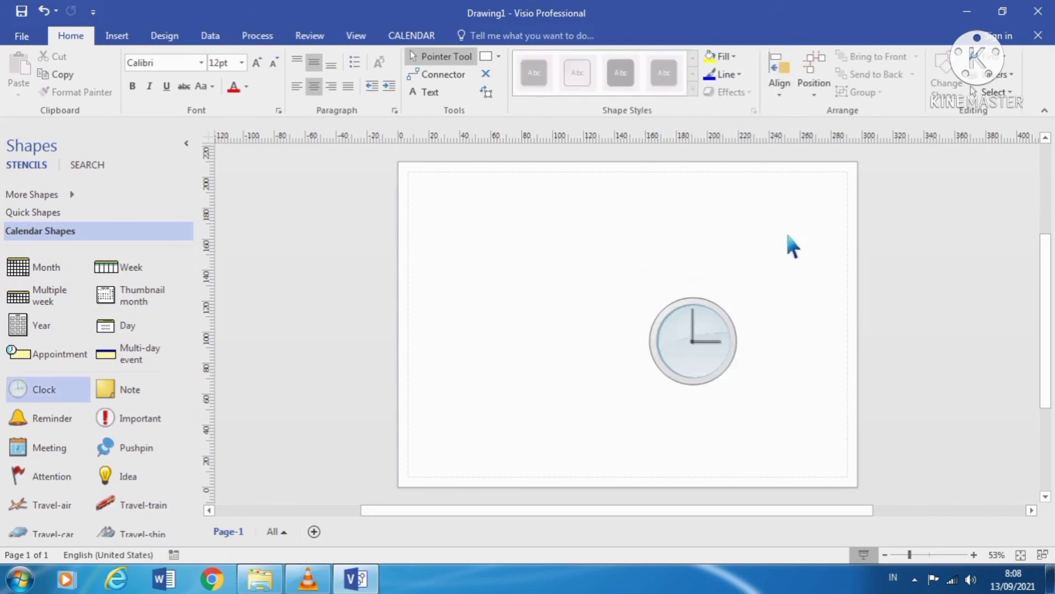
left_click(716, 345)
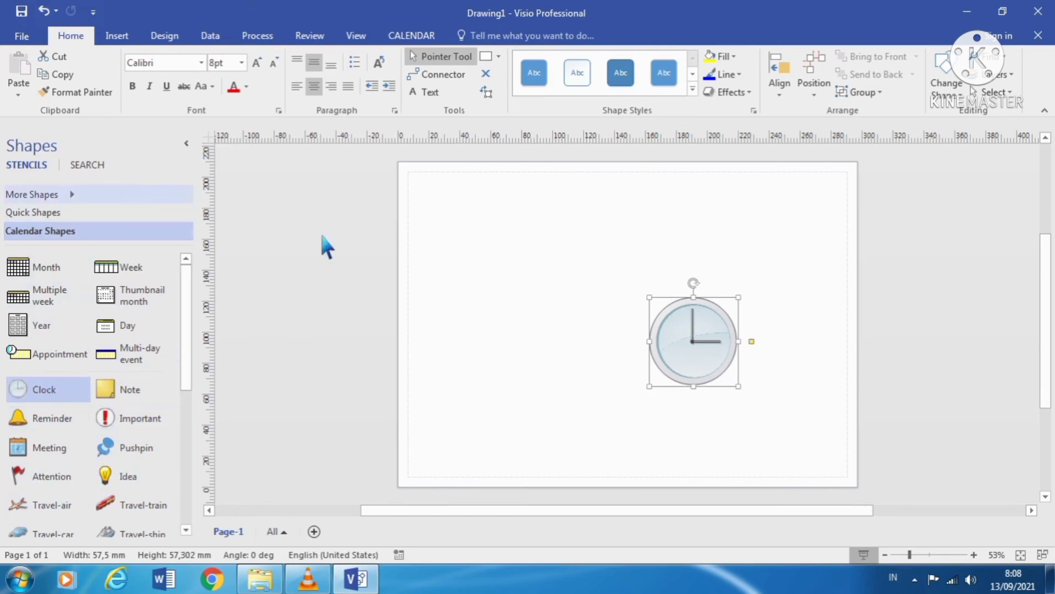
Open the Software and Database category among the new drawing templates and examine all the diagram templates it offers.
left_click(22, 35)
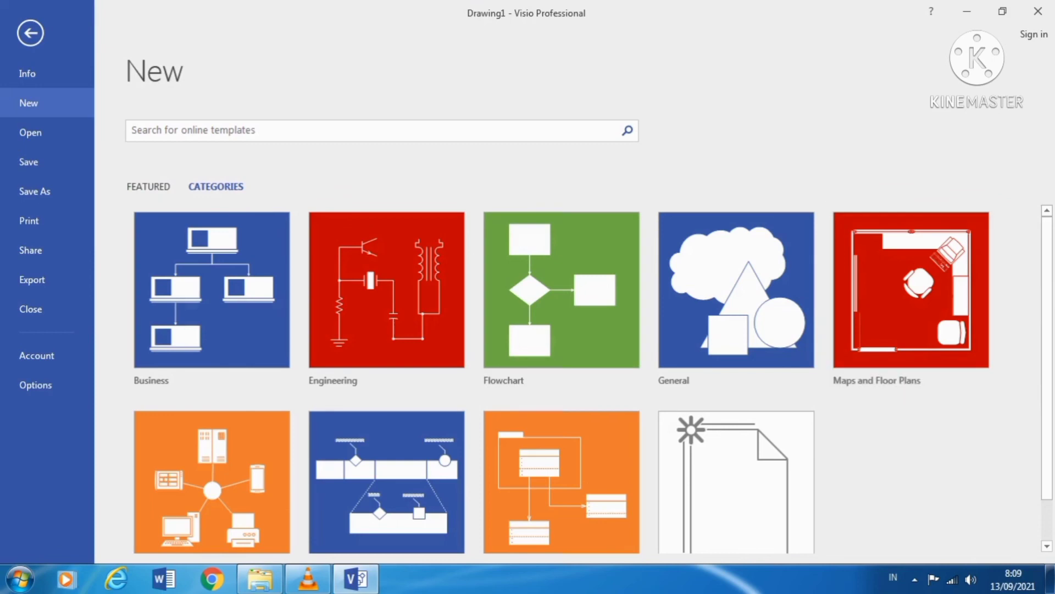
scroll(355, 438, "down", 2)
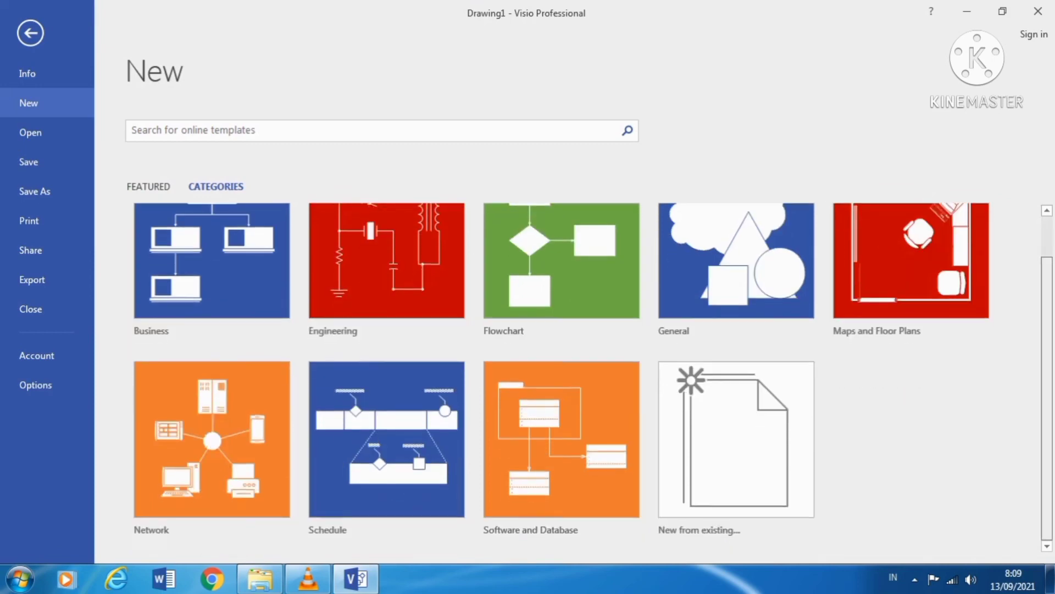
left_click(584, 476)
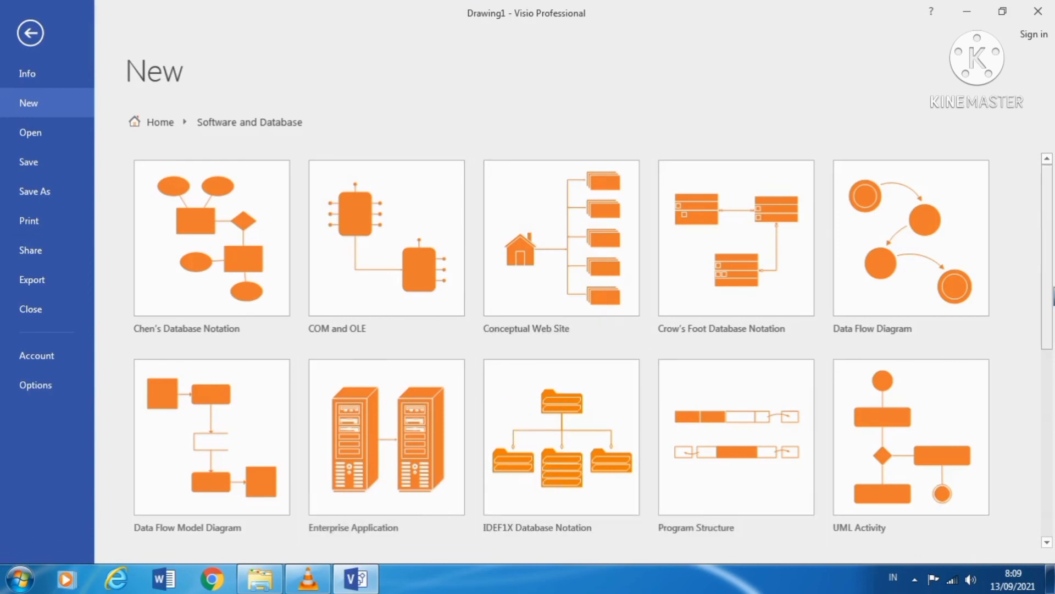
scroll(593, 350, "down", 5)
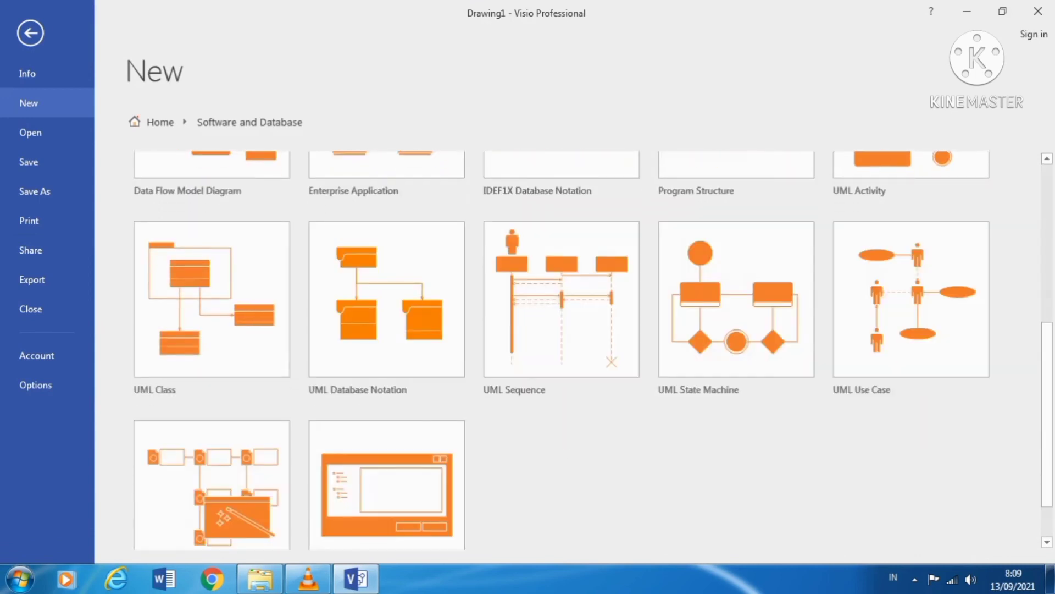
scroll(594, 349, "down", 1)
scroll(594, 350, "up", 3)
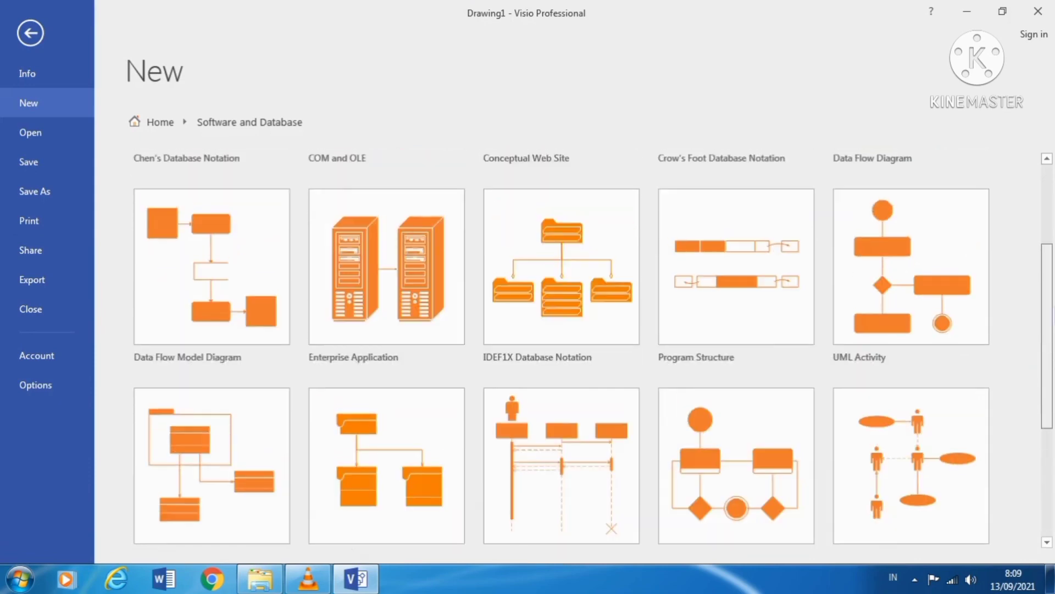
scroll(594, 349, "down", 3)
scroll(593, 350, "up", 3)
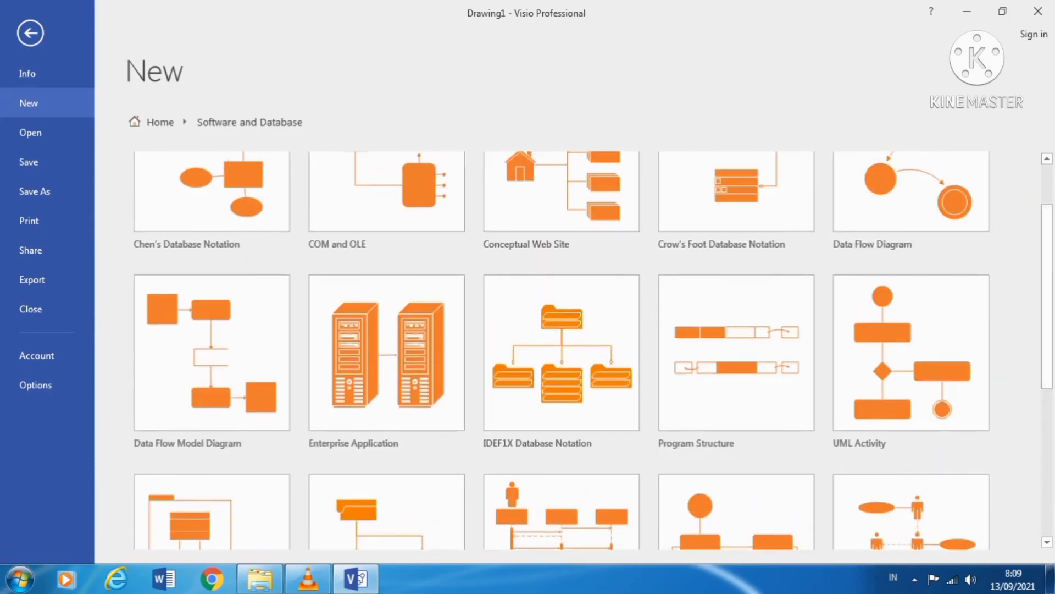
Return to the calendar drawing and close Visio.
left_click(36, 39)
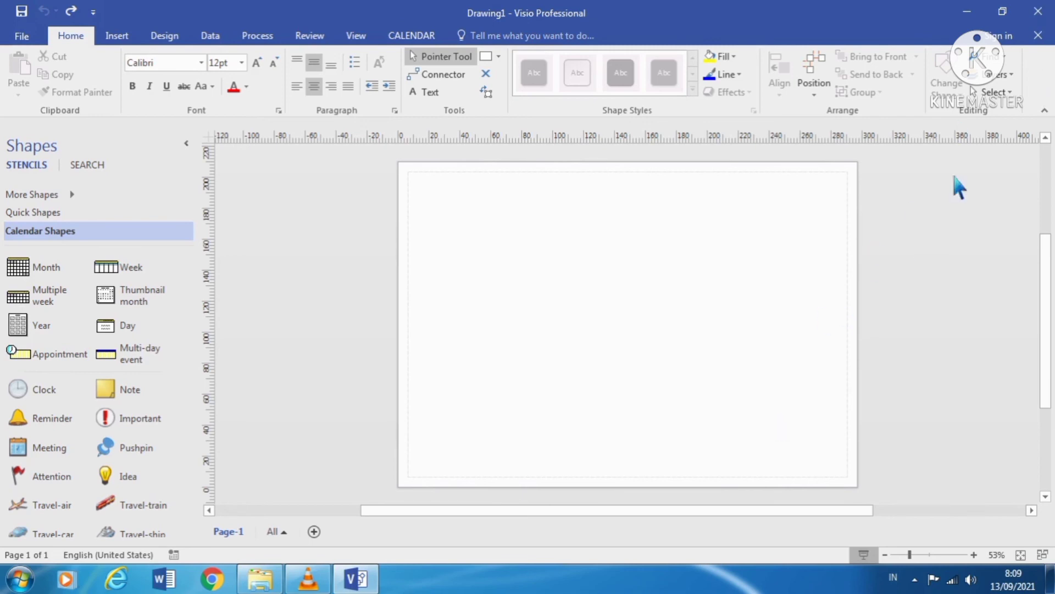
left_click(1037, 11)
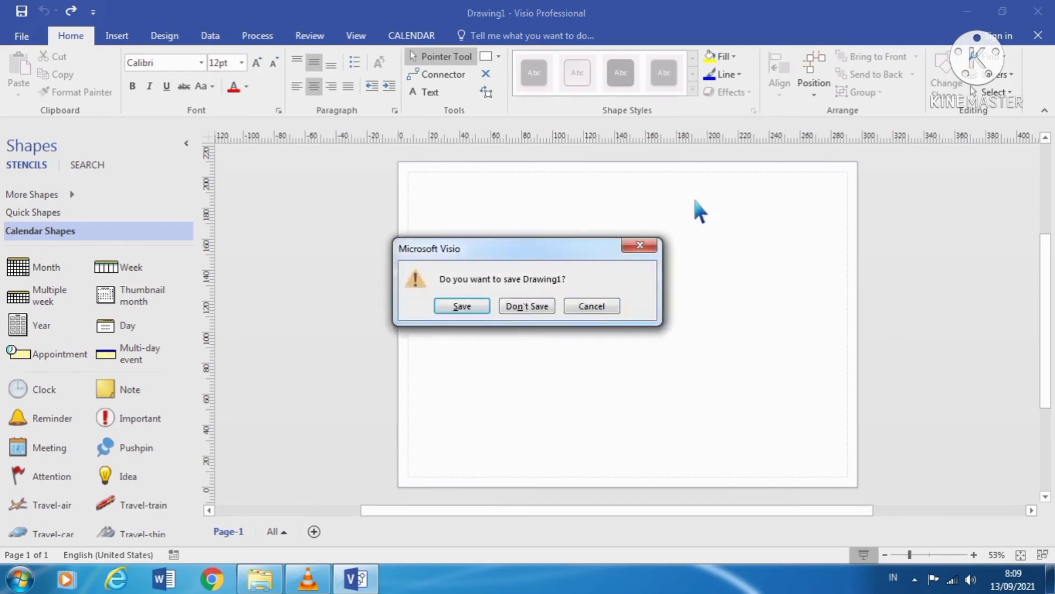